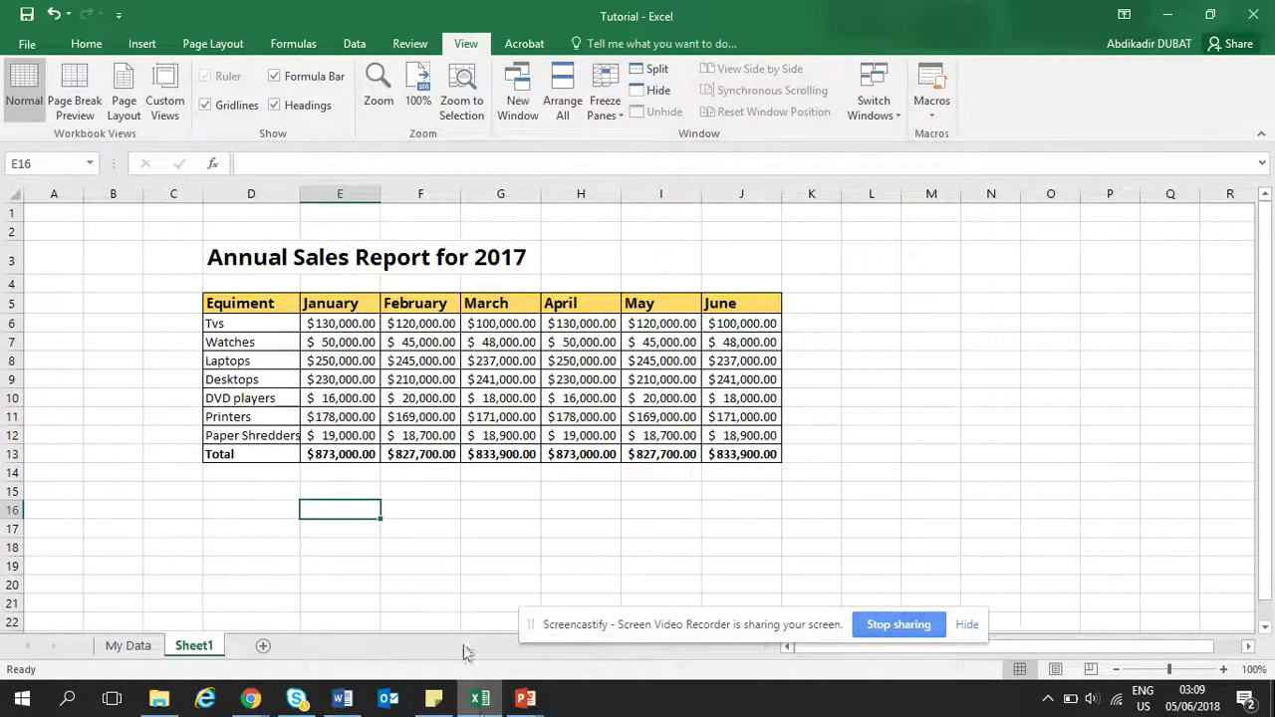
Step: Bring the workbook forward and look over the sales table, ending on the June Tvs value in J6
click(395, 506)
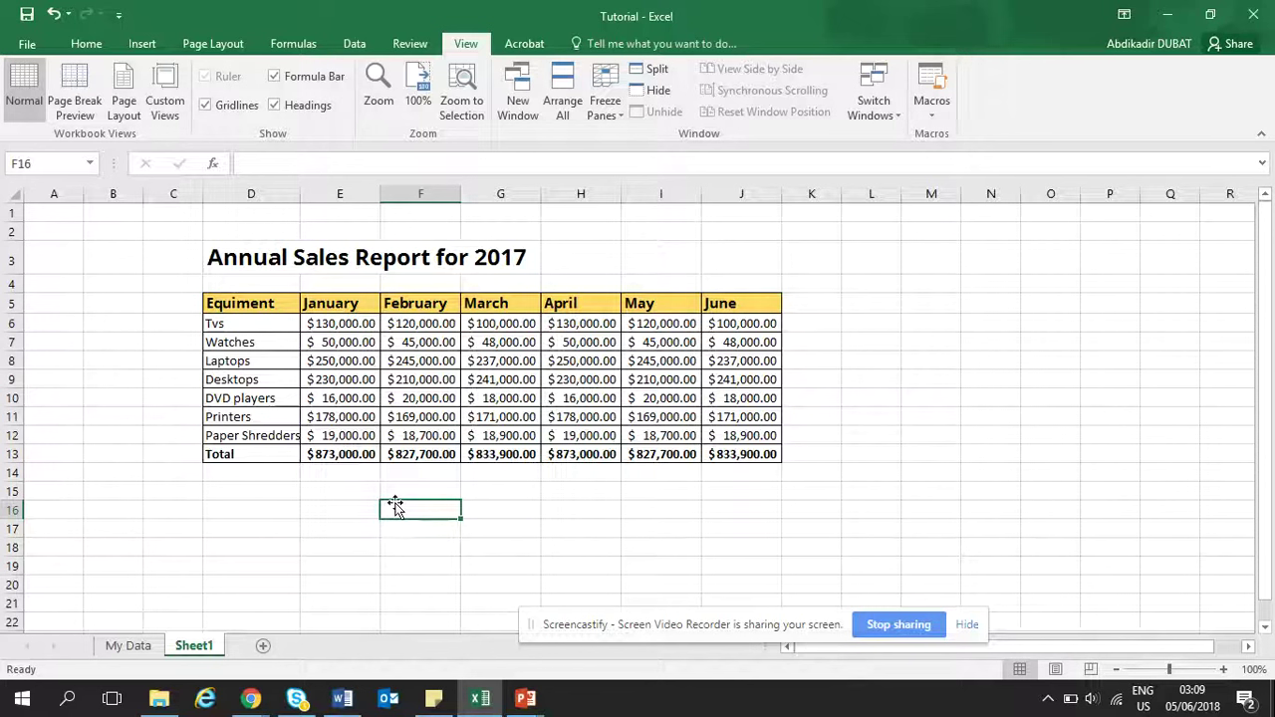
click(256, 487)
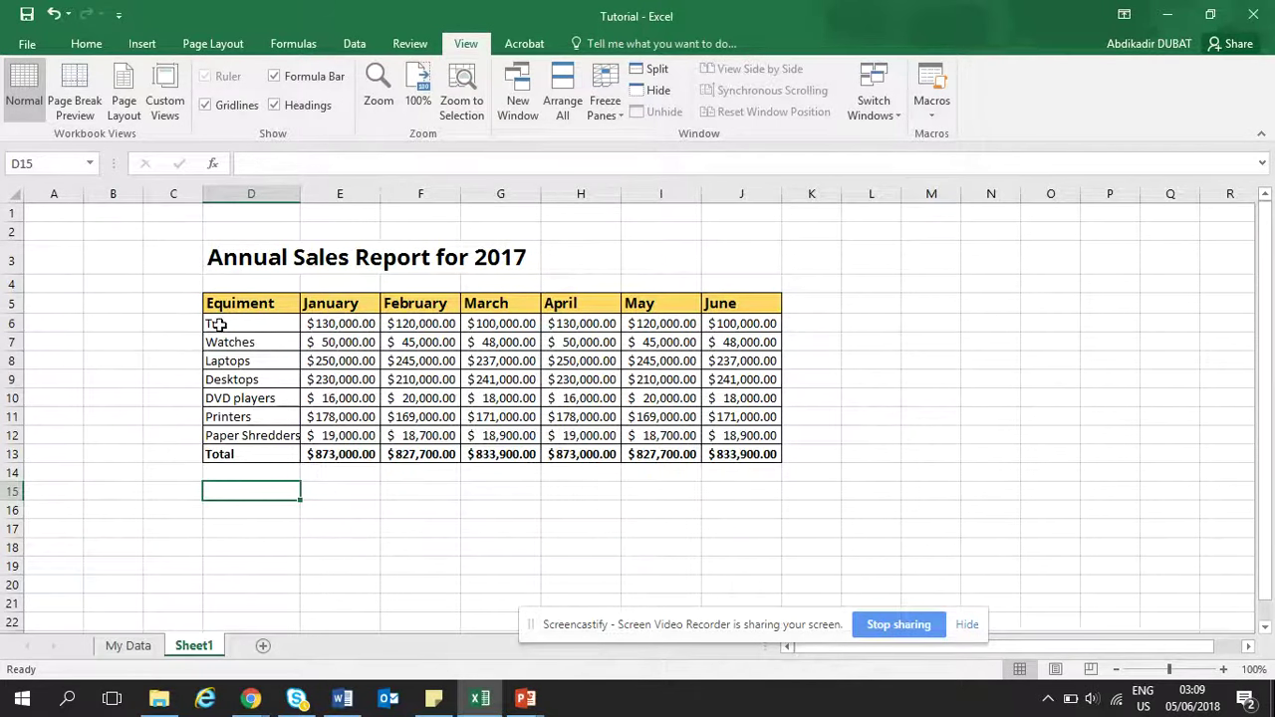
drag(213, 322, 741, 453)
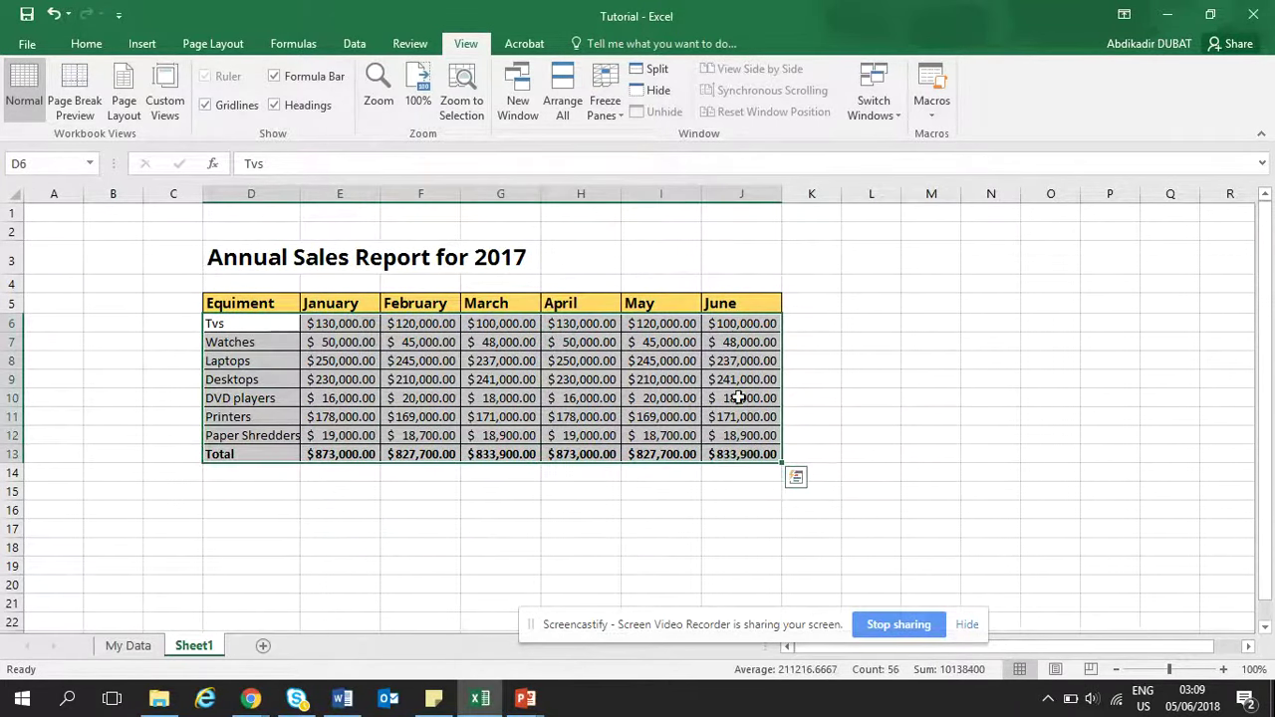
click(741, 325)
click(737, 360)
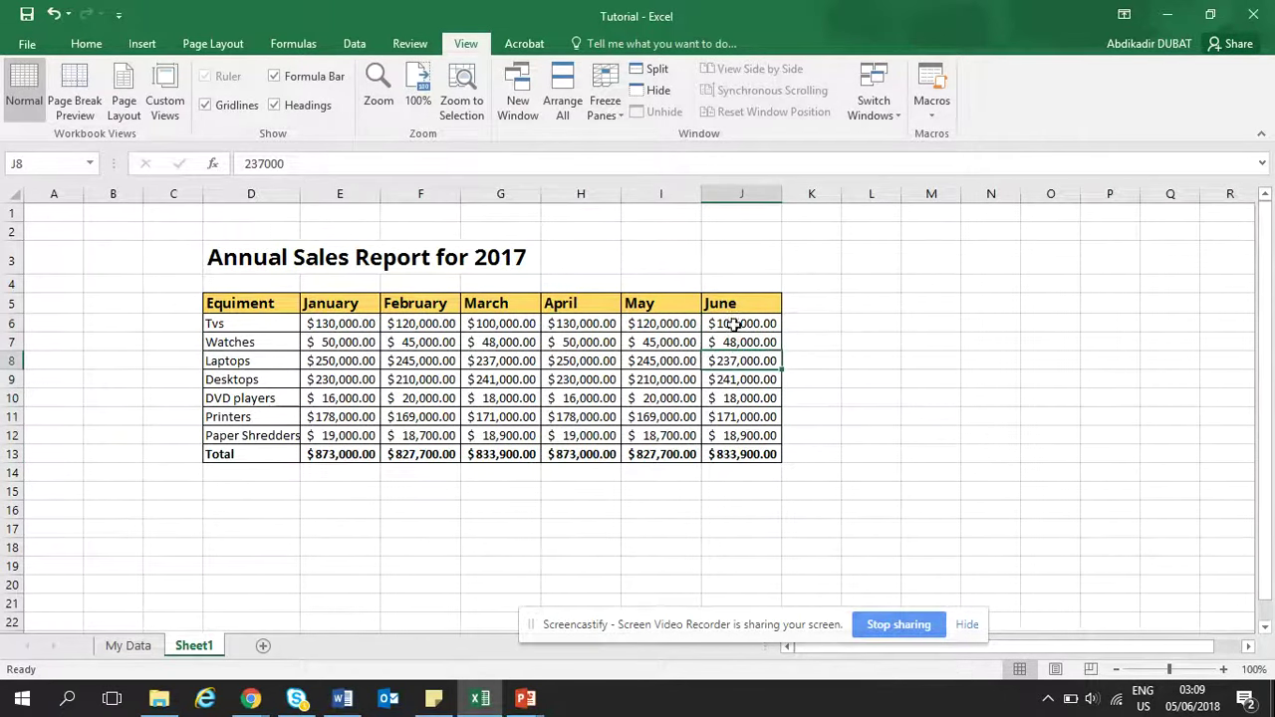
click(736, 325)
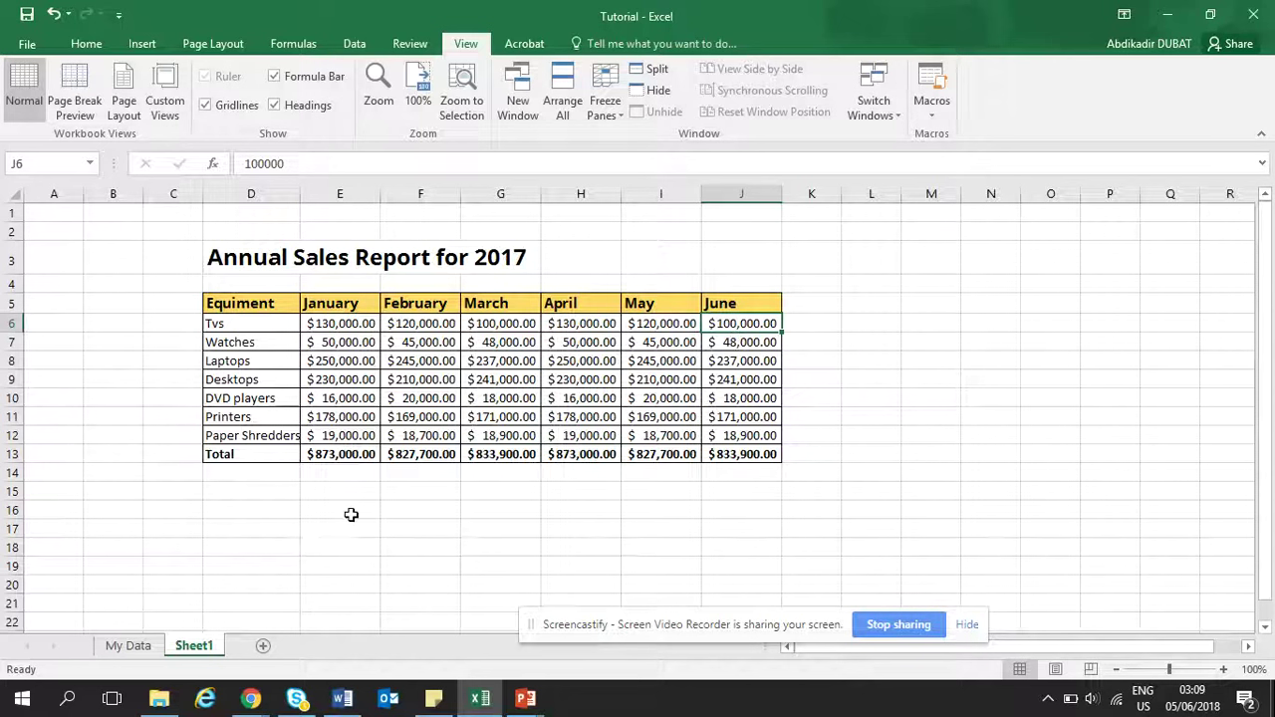
Step: Enter =LOOKUP(1E200,6:6) in E17 so it returns 100000, the last Tvs value
click(309, 528)
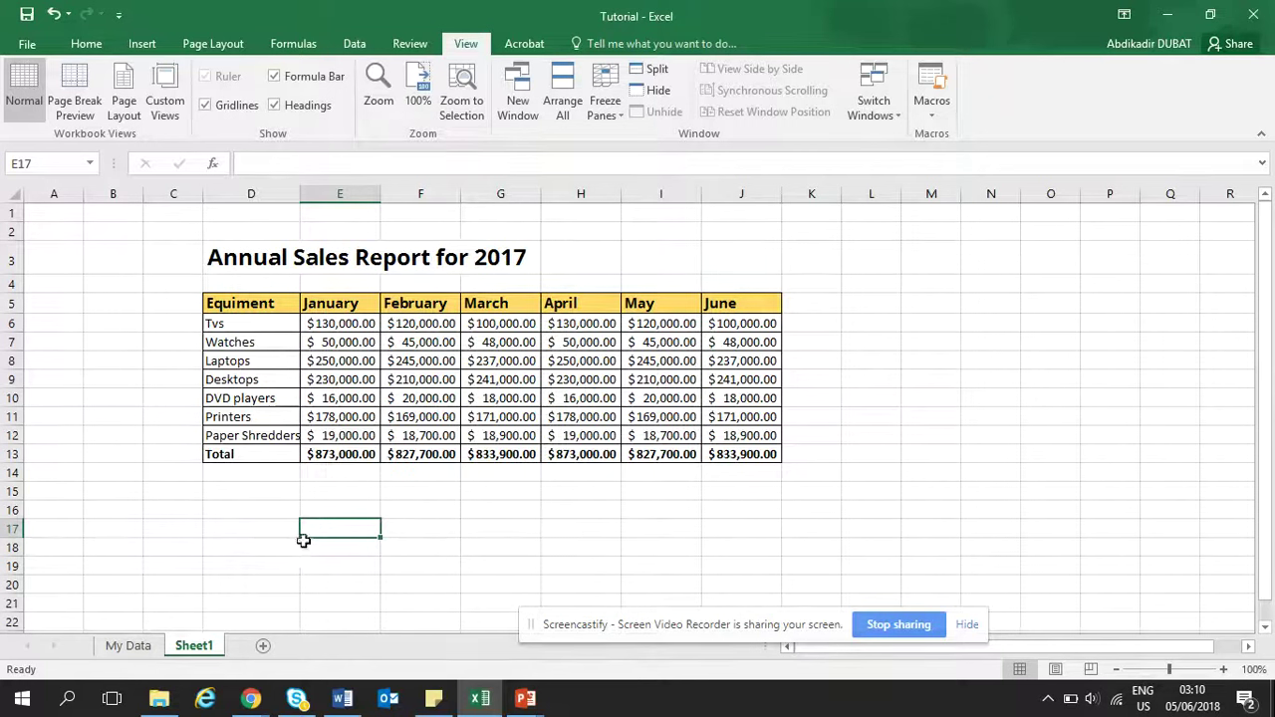
text(=loo)
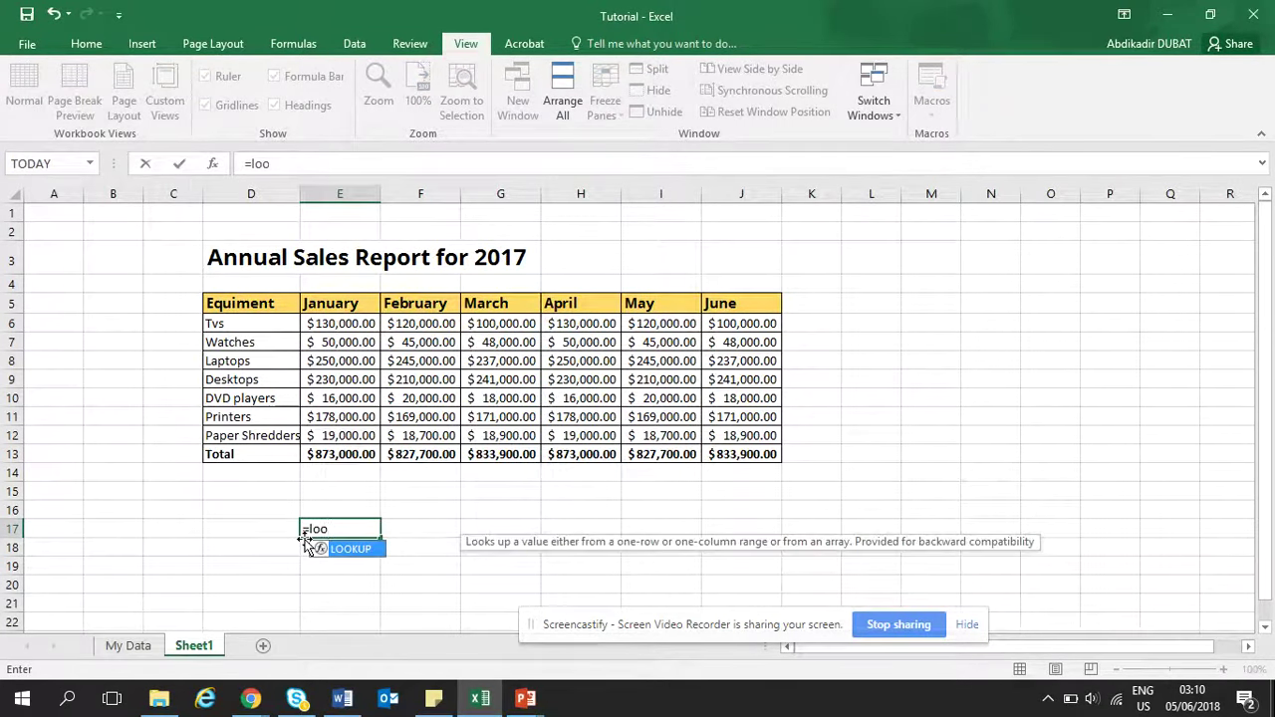
key(Tab)
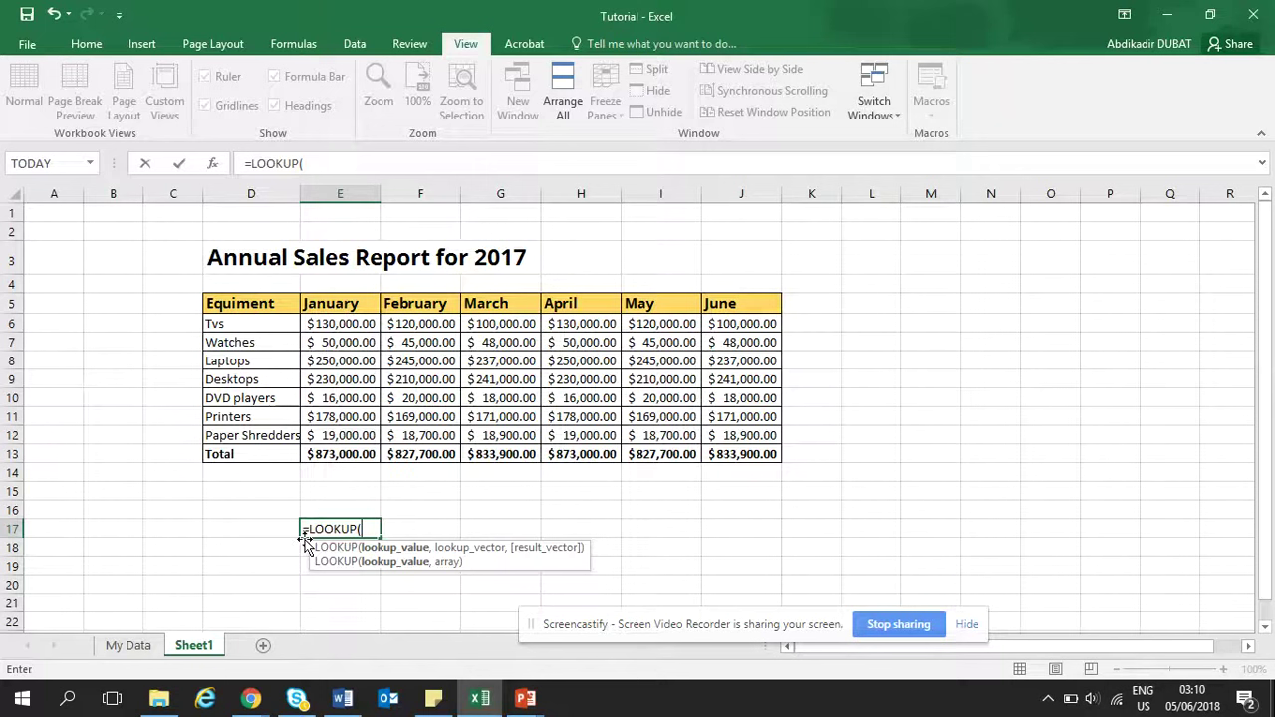
text(1E200)
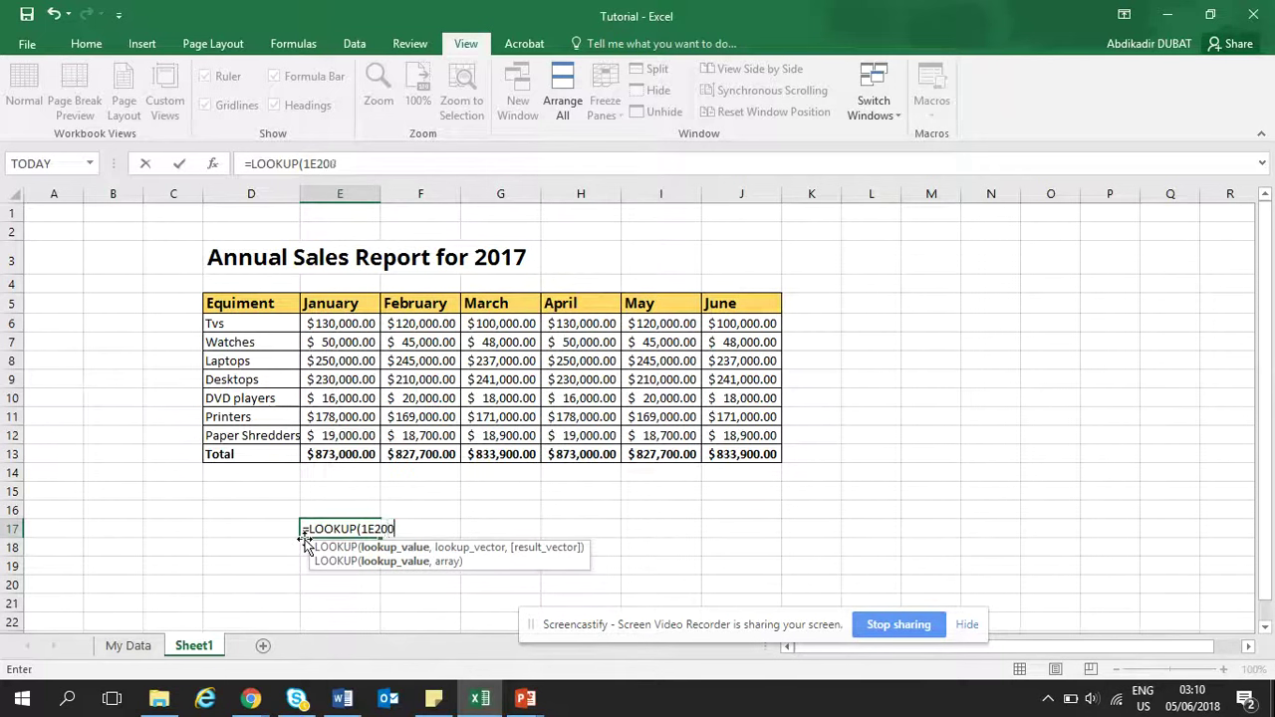
text(,)
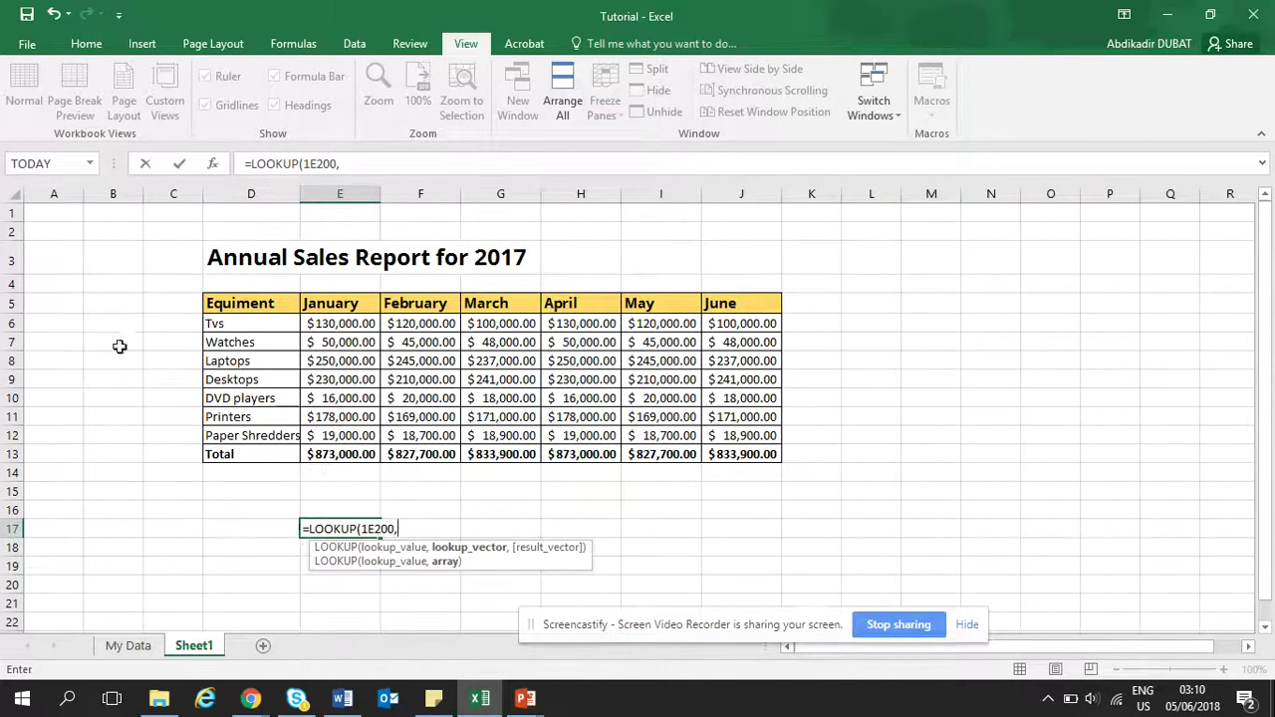
click(8, 323)
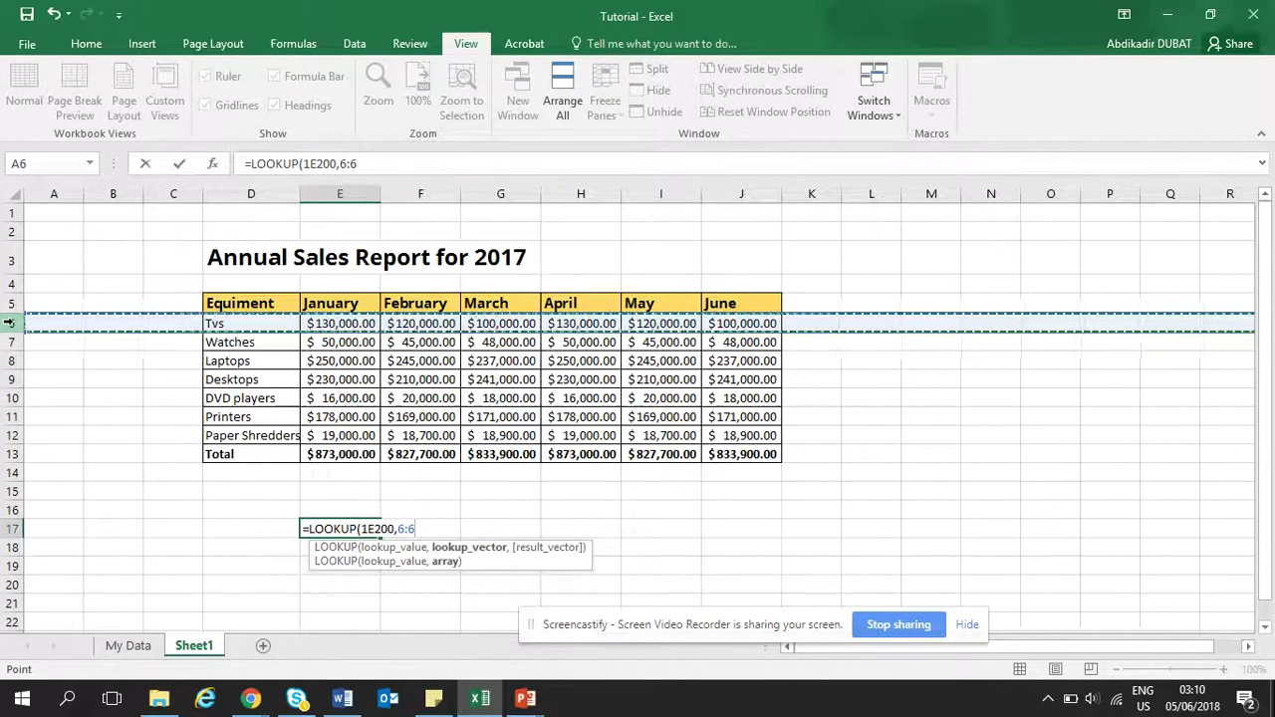
key(ctrl+Return)
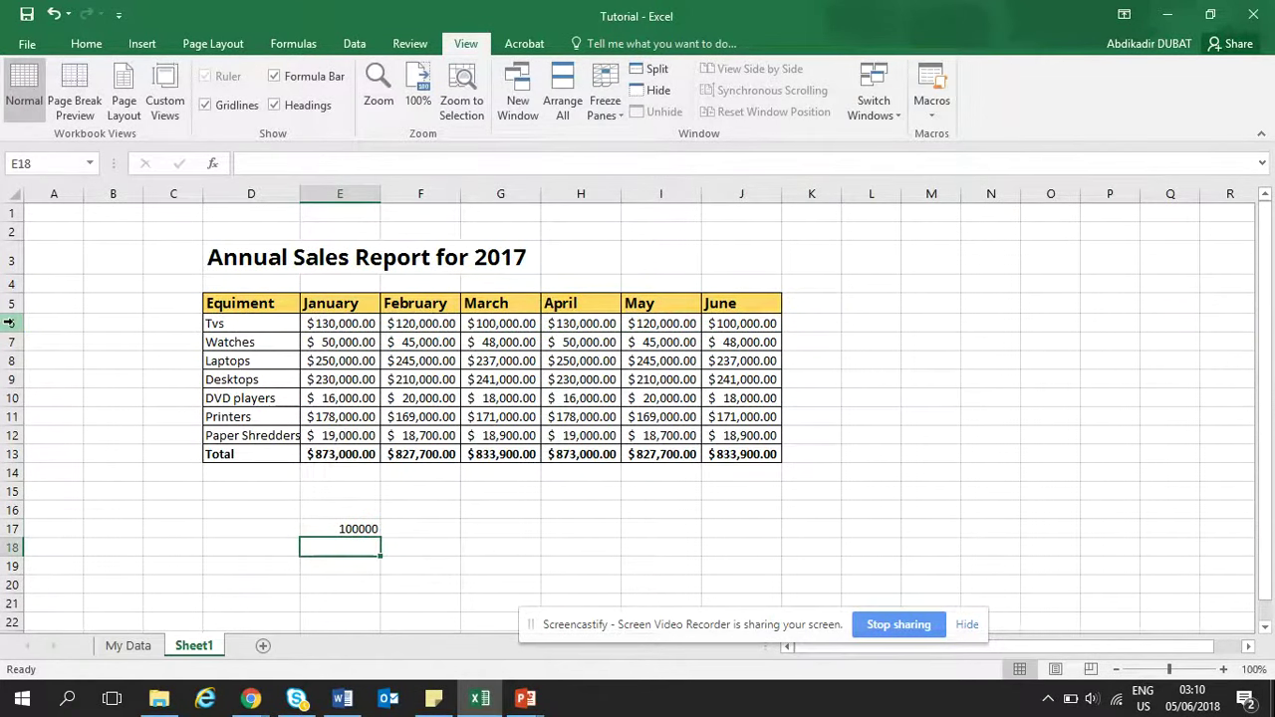
Step: Add a 120000 test value in K6 and check E17's updated result
click(351, 530)
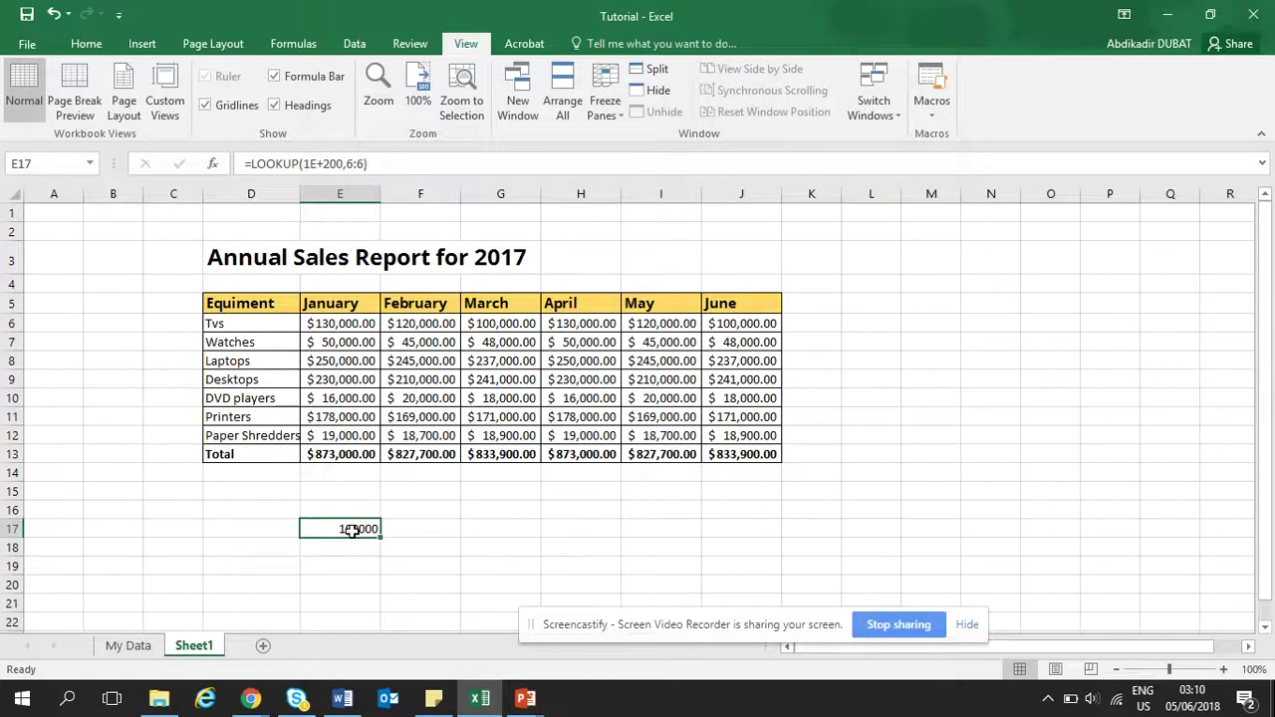
click(804, 319)
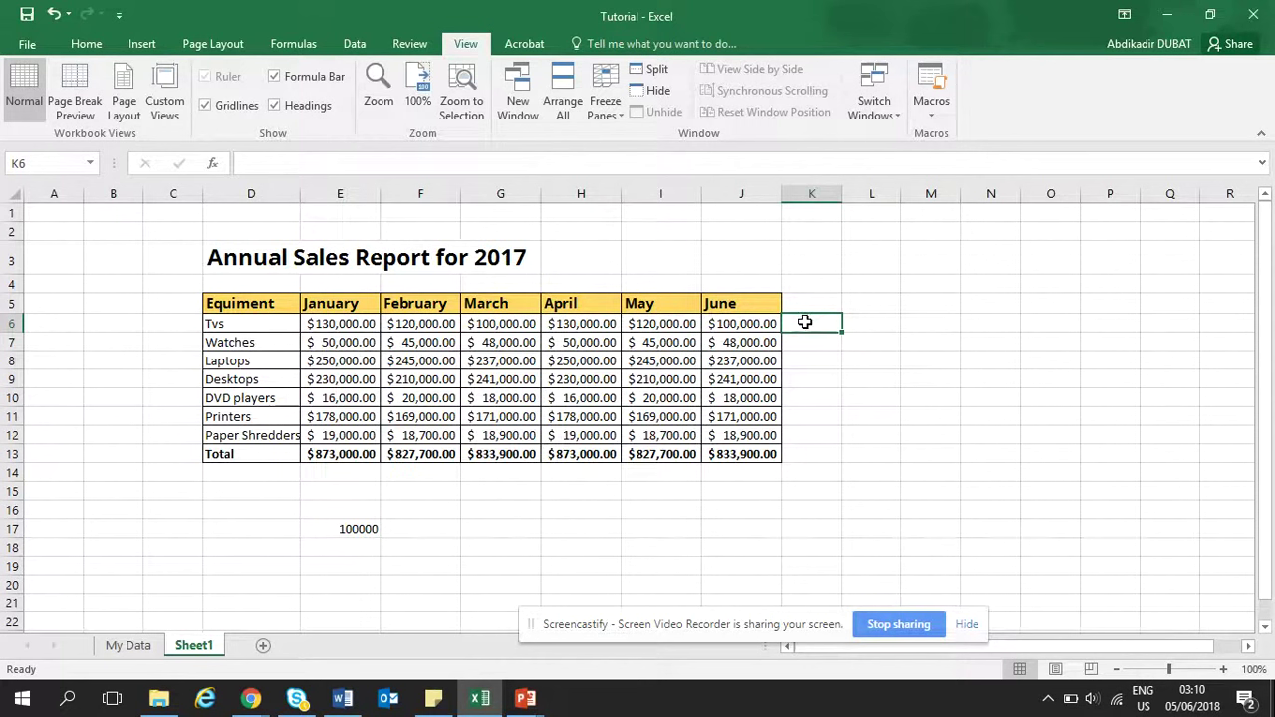
text(120000)
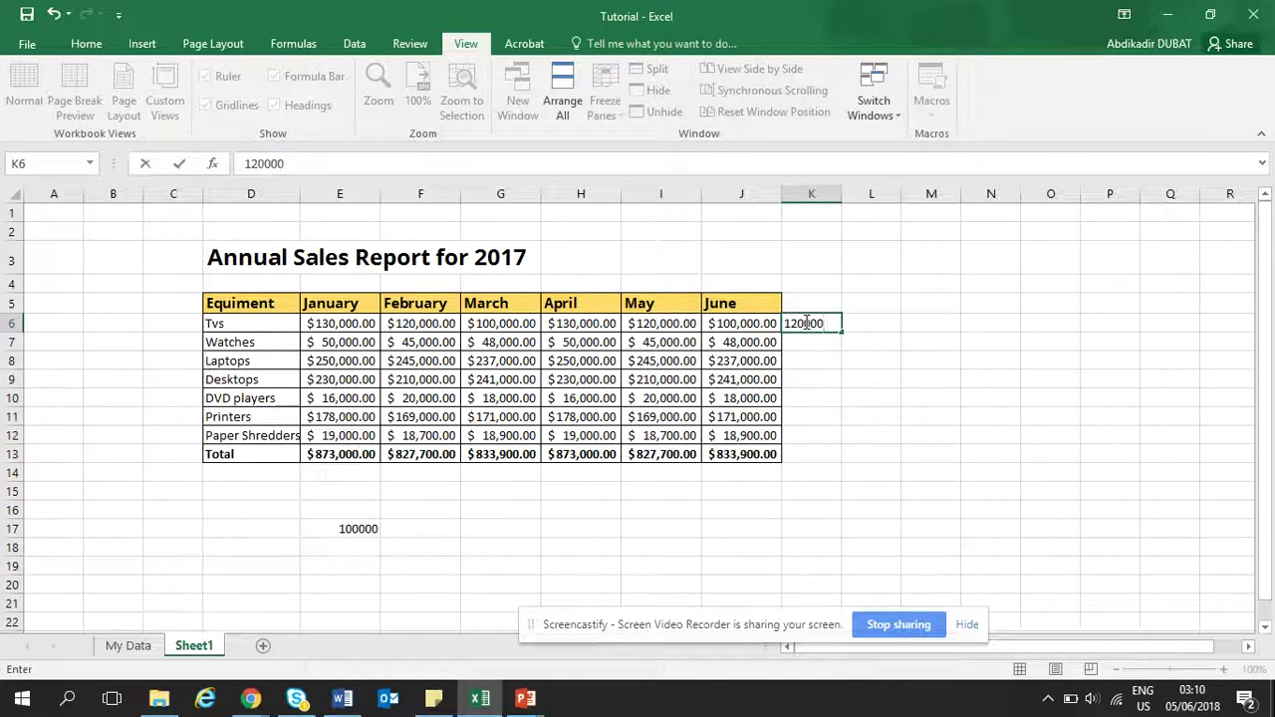
key(Return)
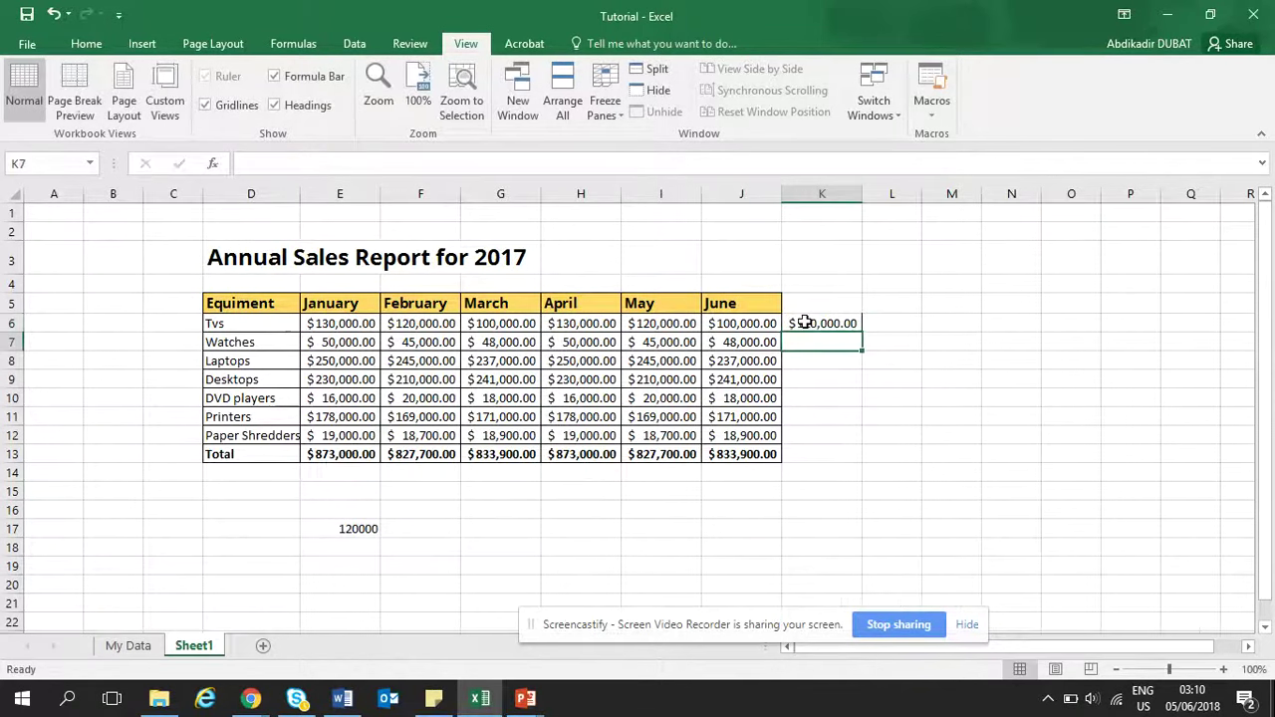
click(337, 531)
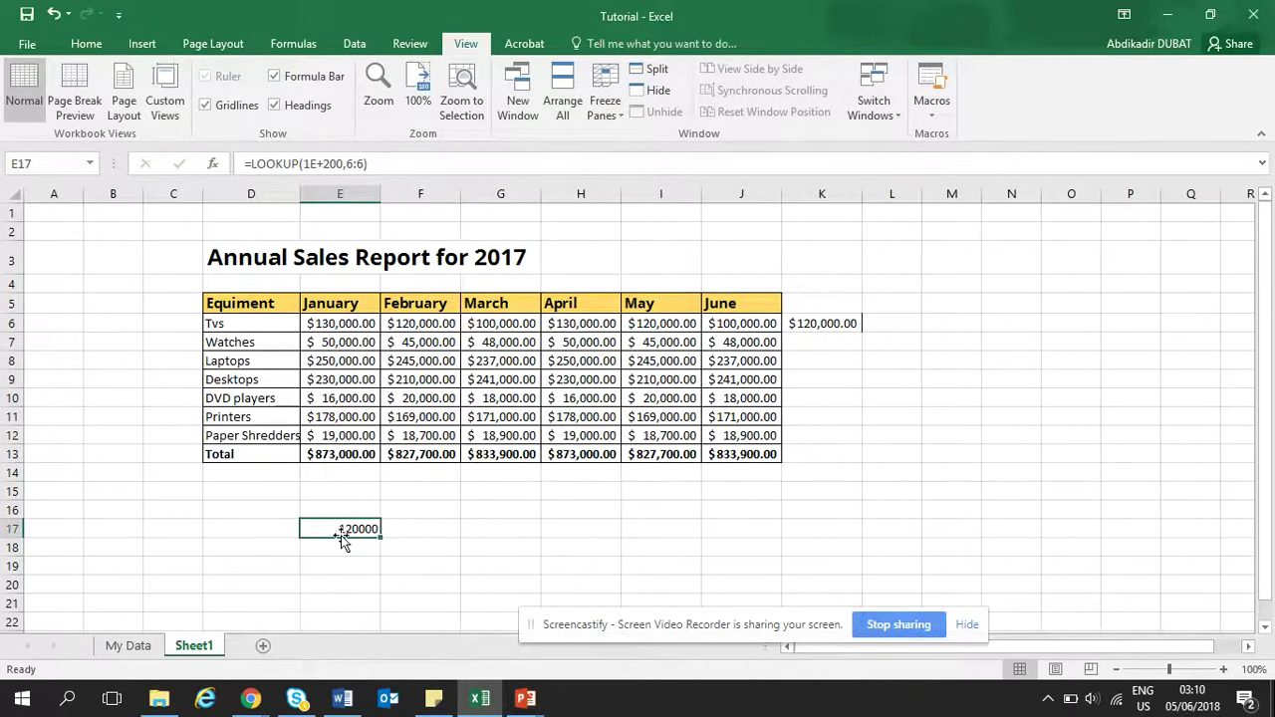
Step: Highlight J6 yellow, then delete the K6 test value and recheck E17
click(740, 322)
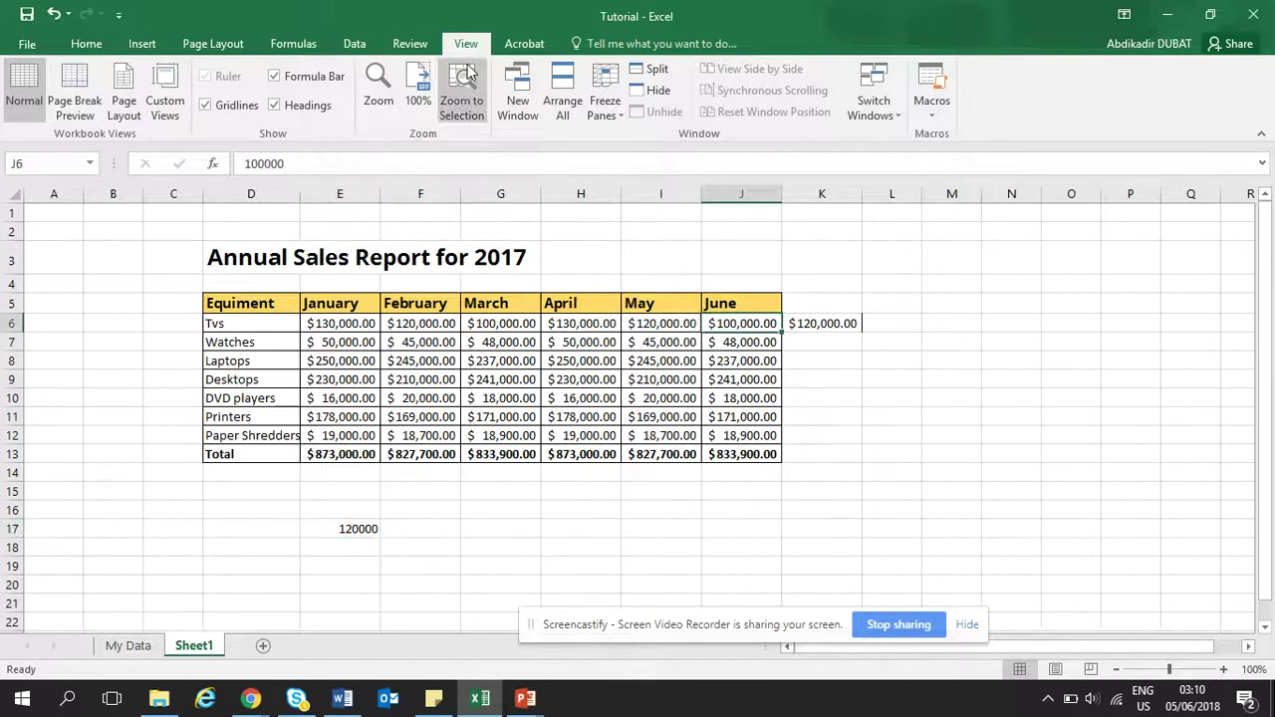
click(90, 47)
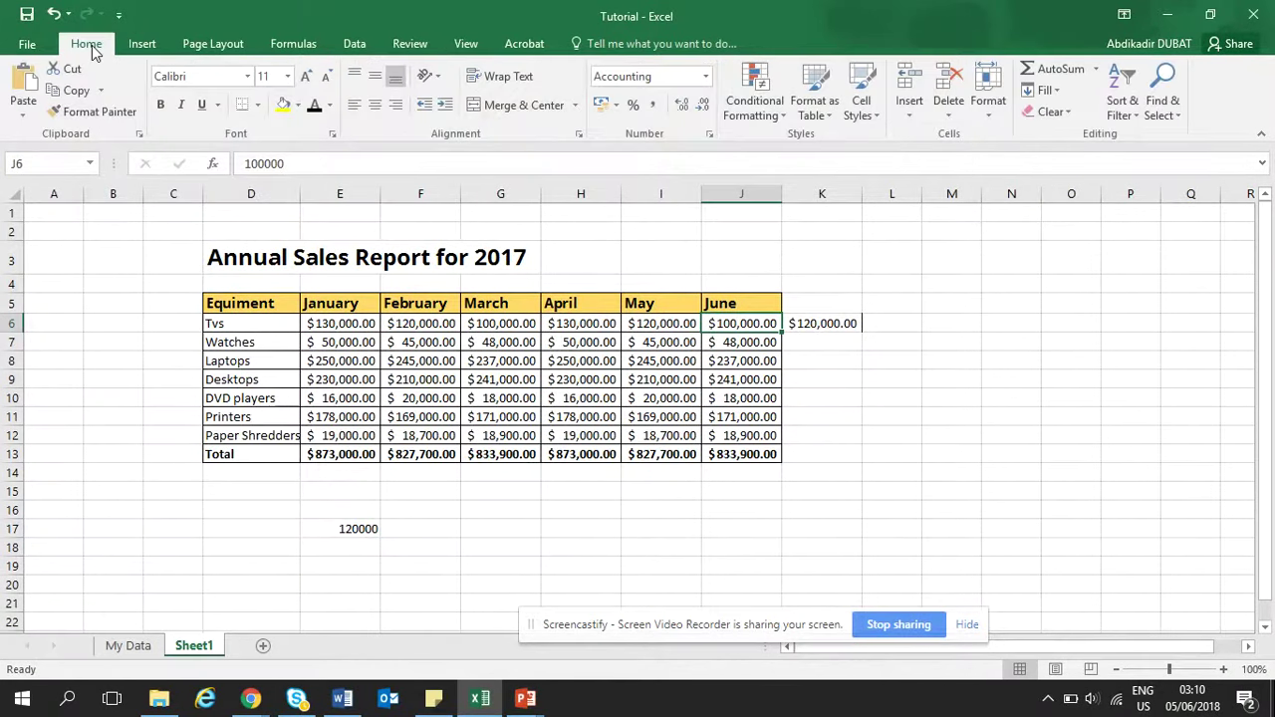
click(283, 105)
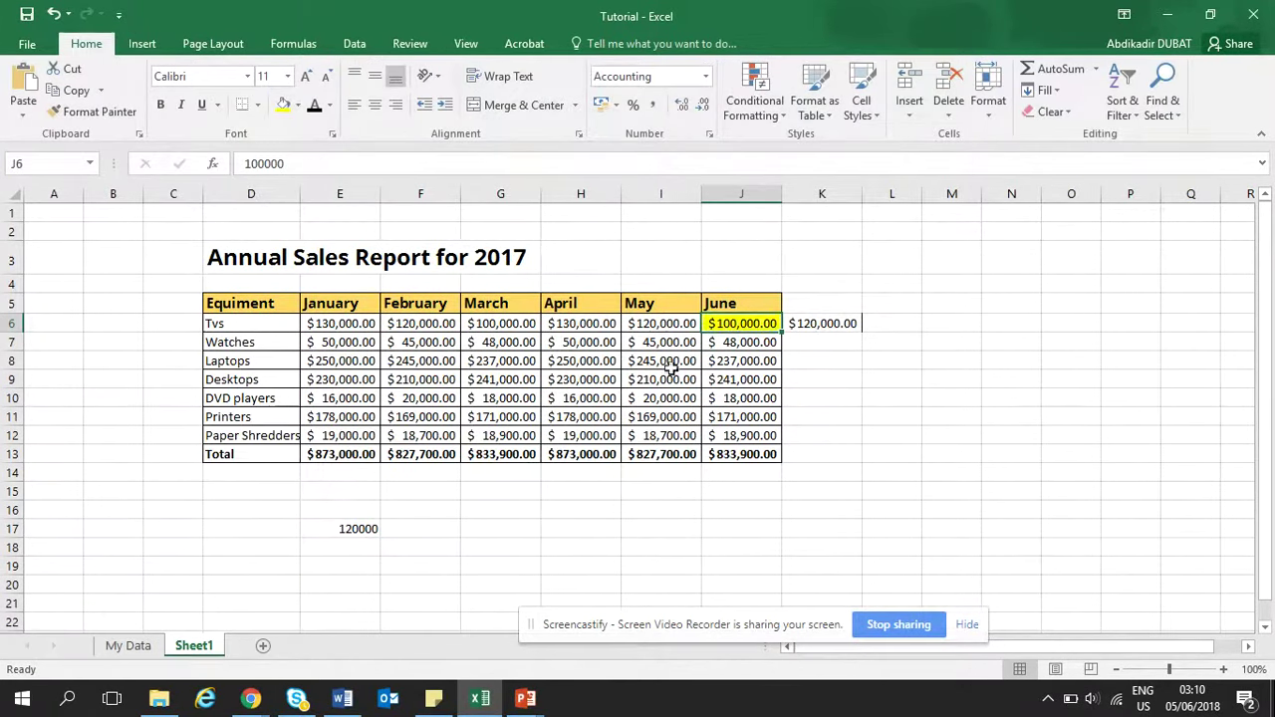
click(832, 323)
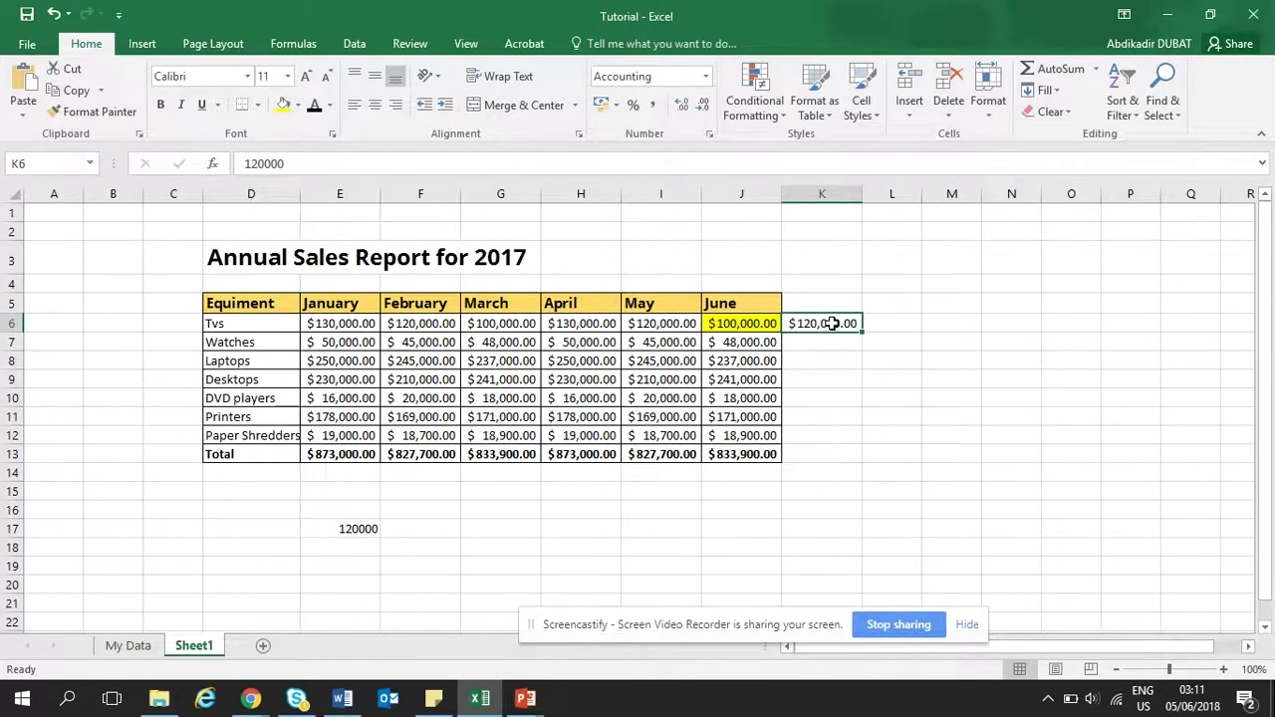
key(Delete)
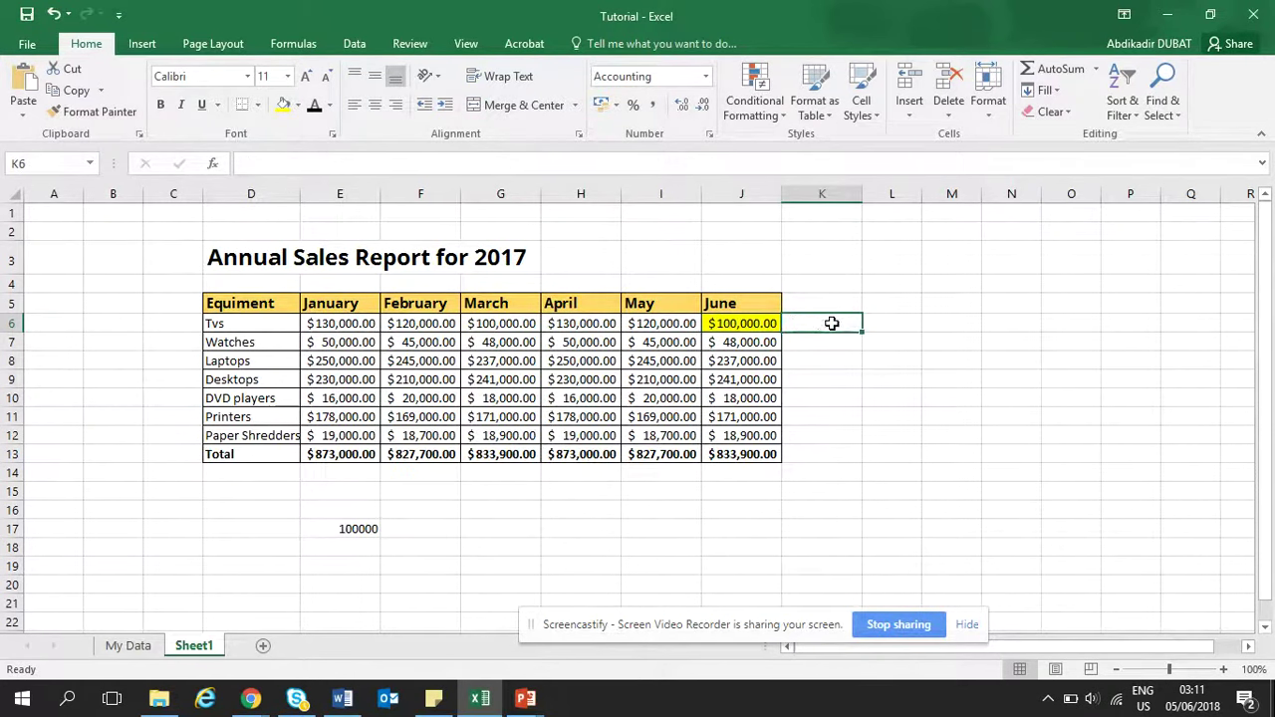
click(348, 528)
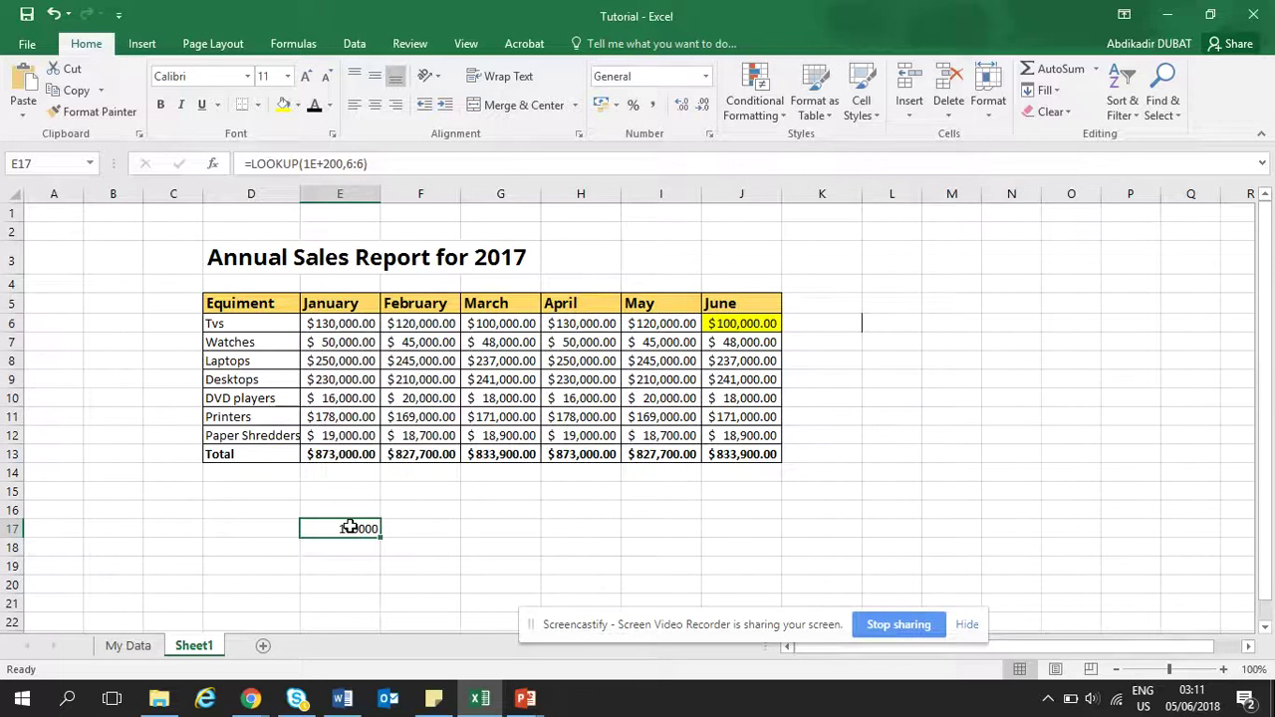
Step: Remove J6's yellow fill and clear the LOOKUP formula from E17
click(748, 323)
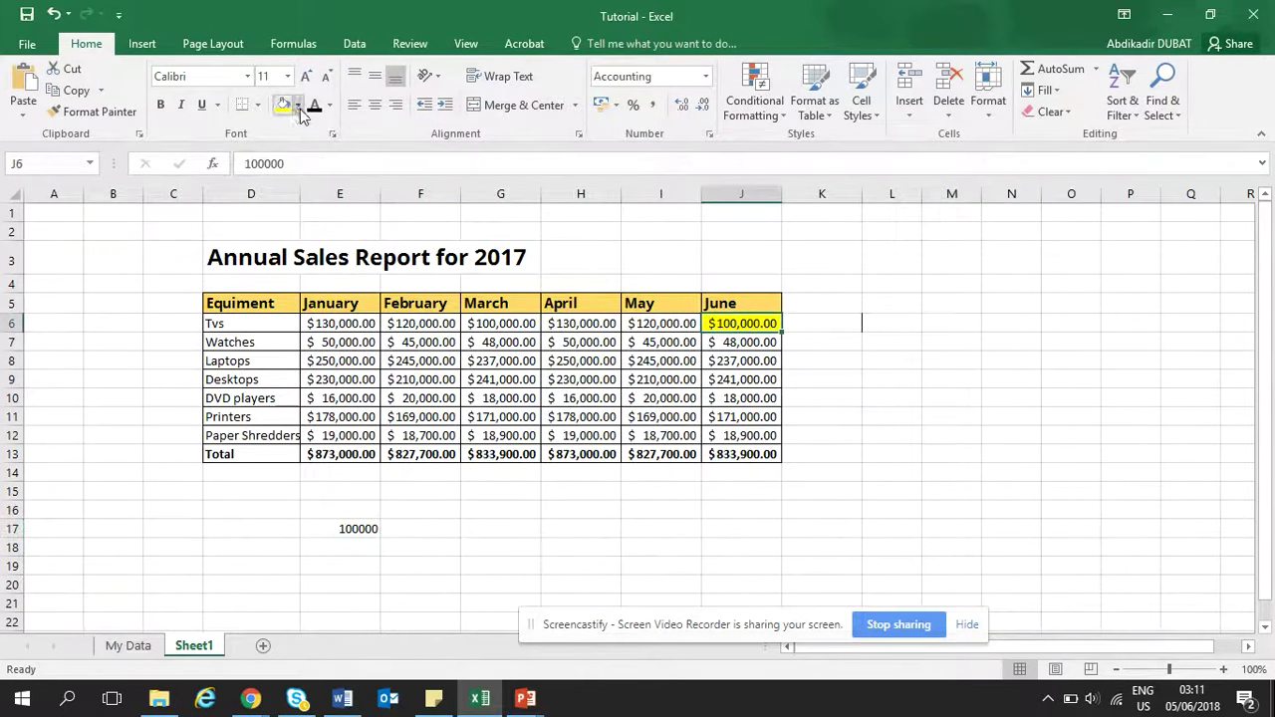
click(297, 105)
click(286, 267)
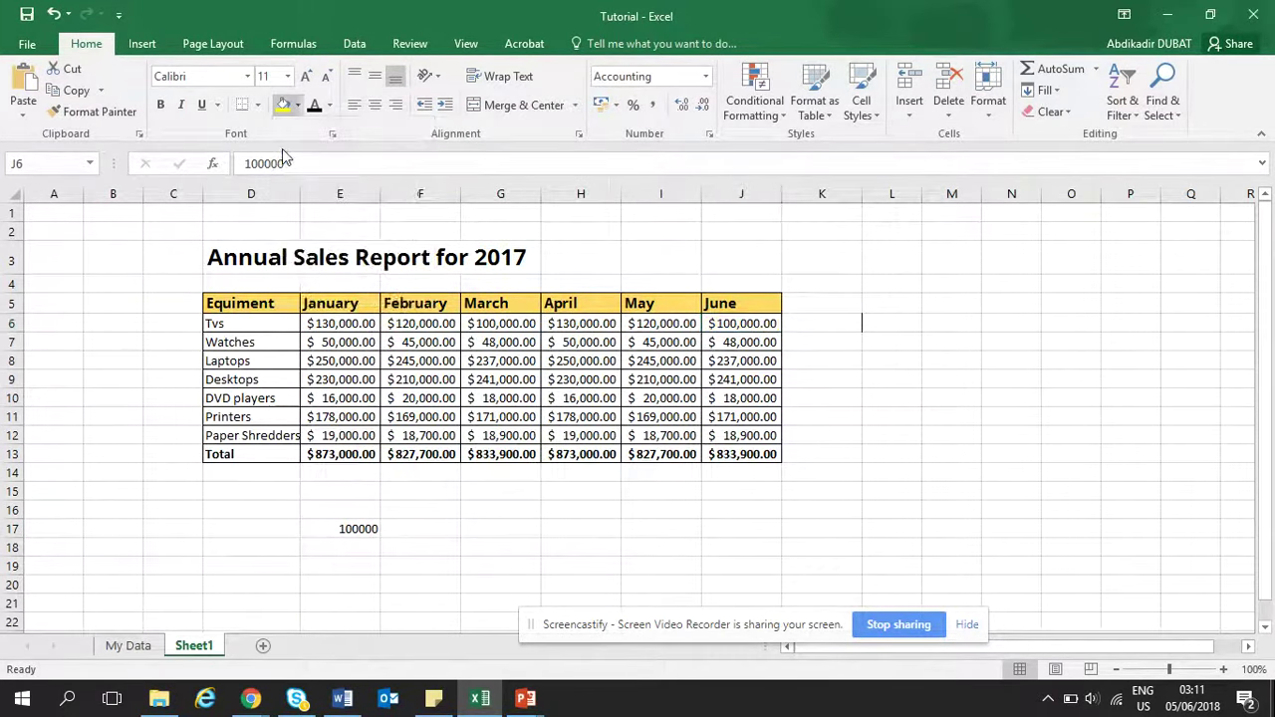
click(342, 528)
key(Delete)
Step: Enter =LOOKUP(1E100,7:7) in E17, returning 48000 from the Watches row
text(=)
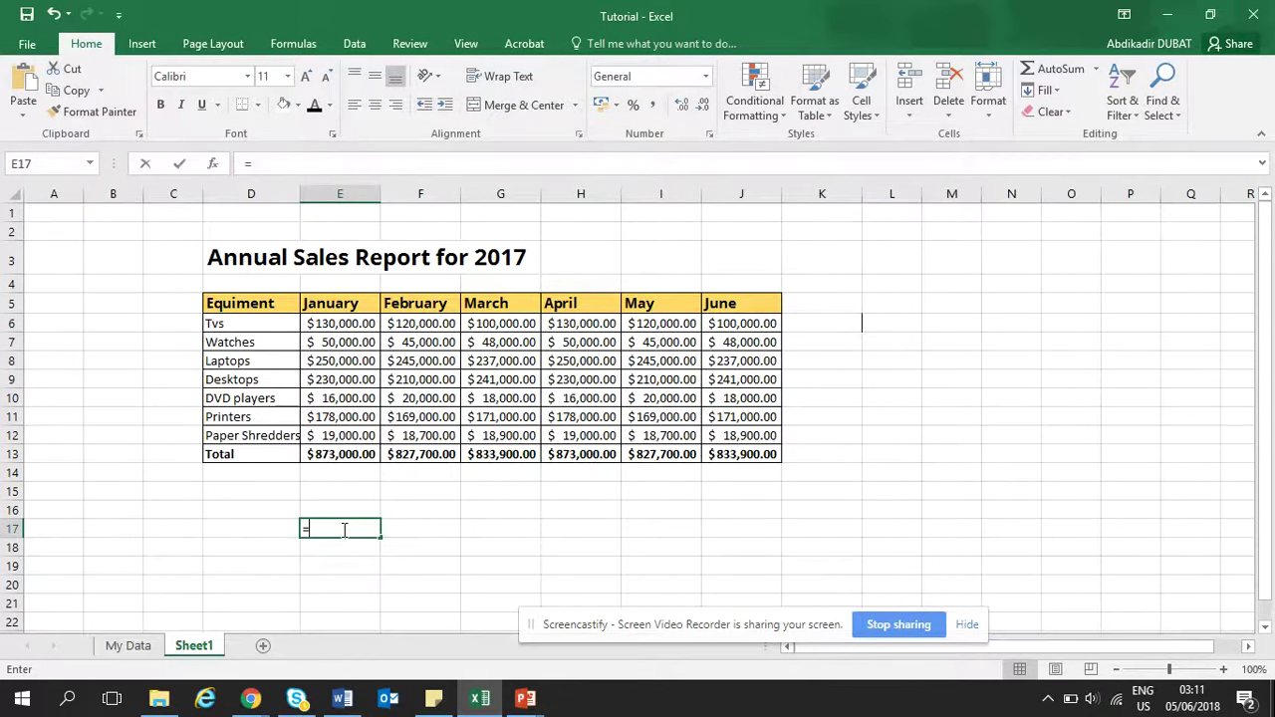
text(LOOKUP()
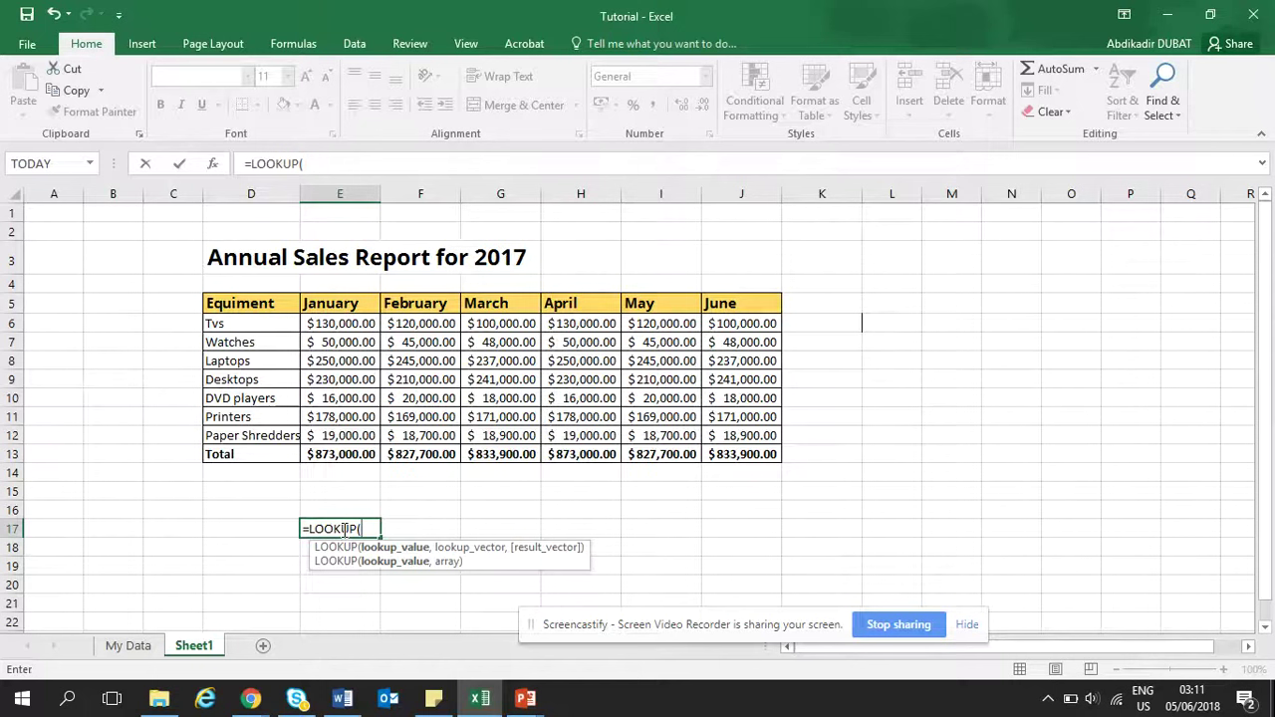
text(1E)
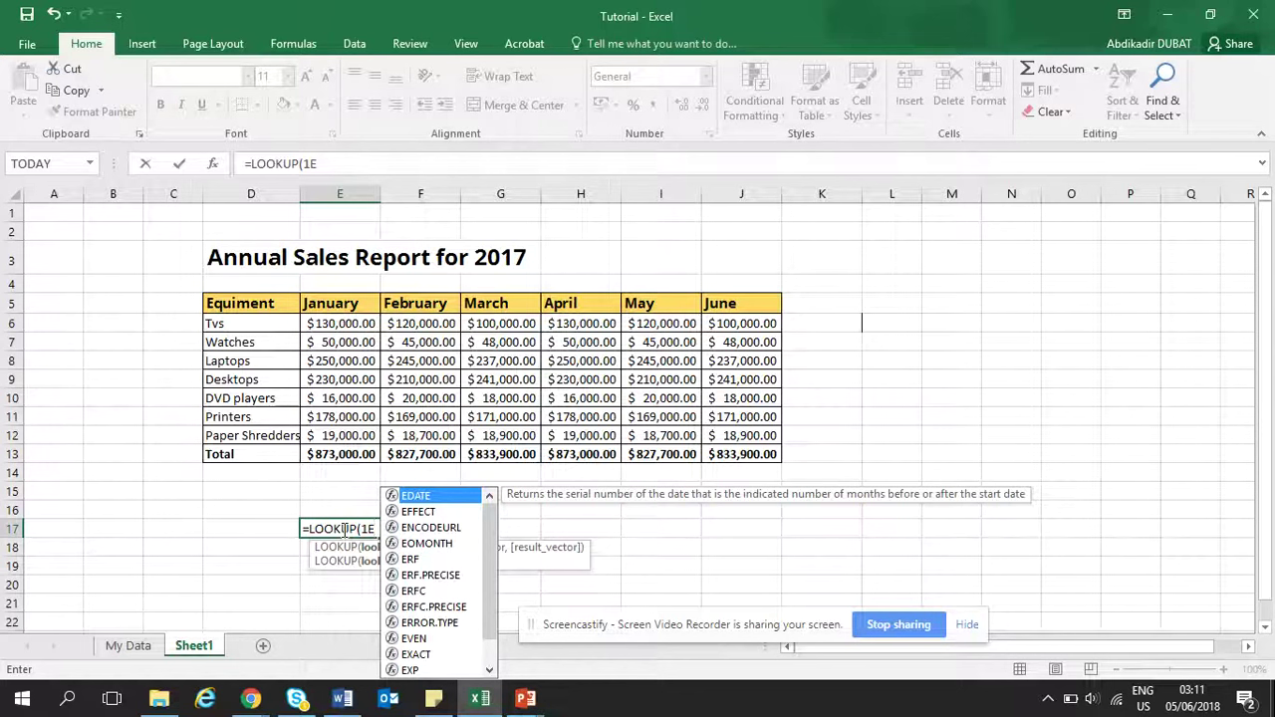
text(100)
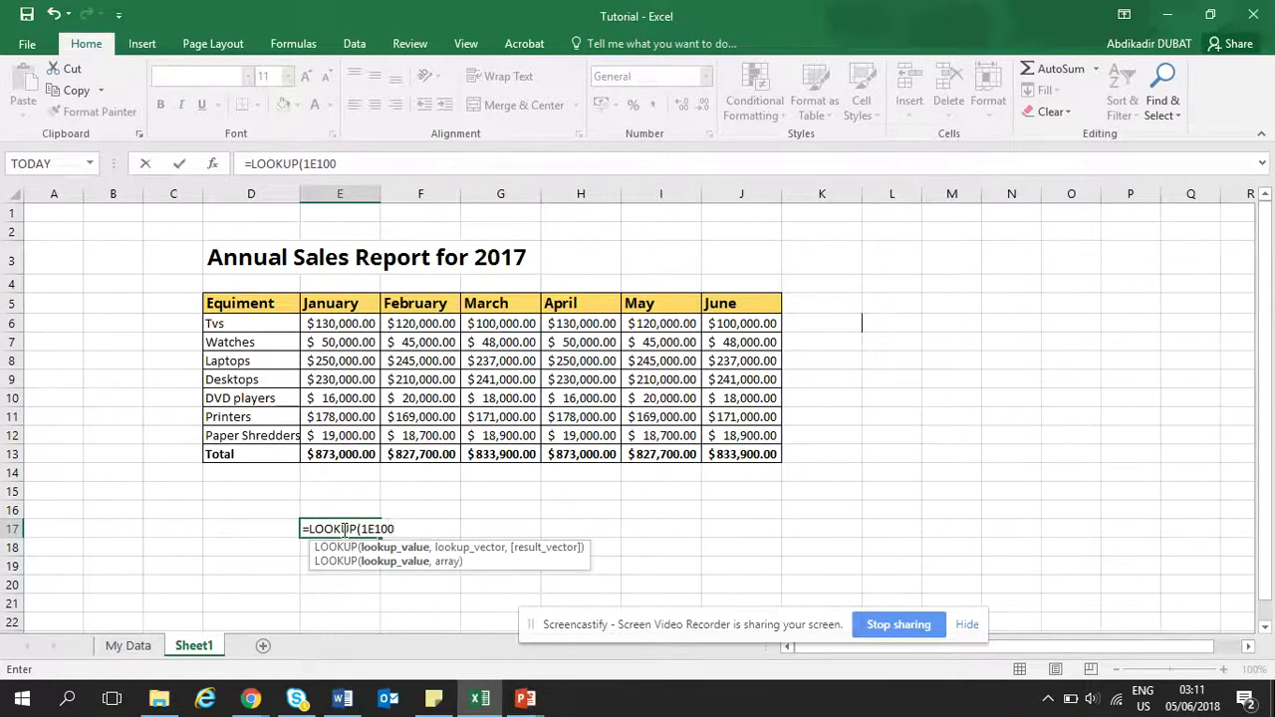
text(,)
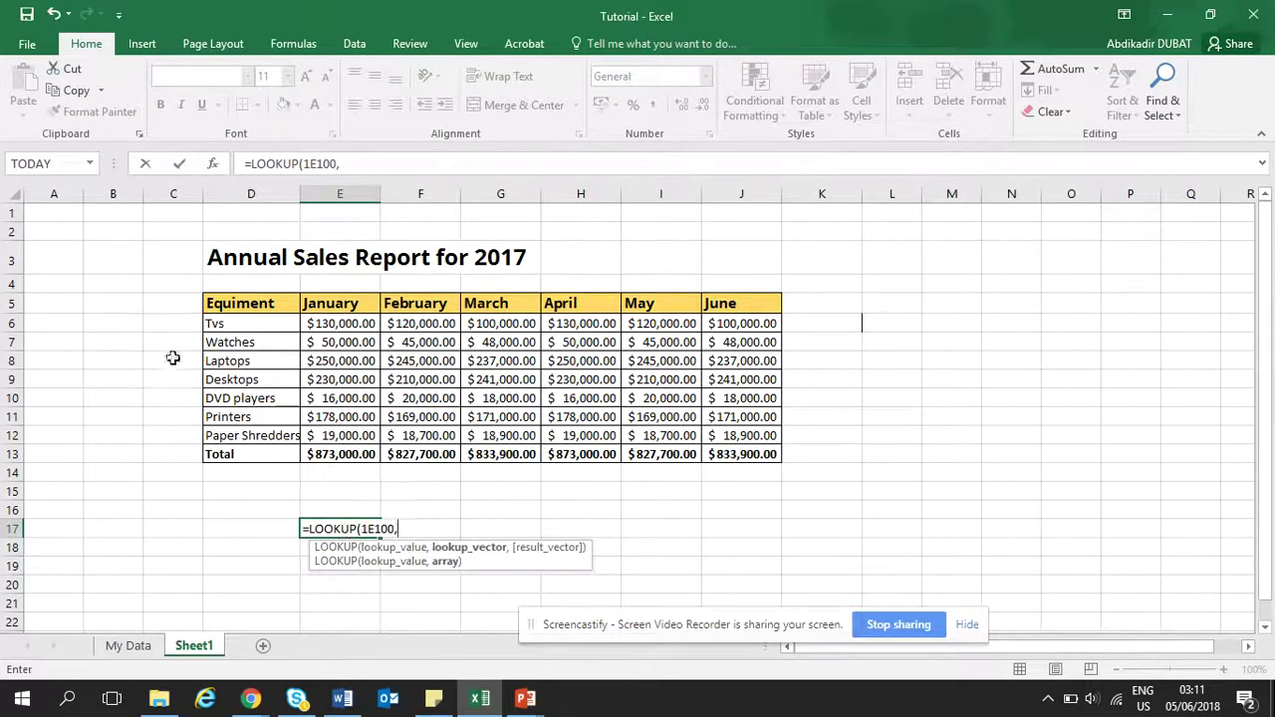
click(8, 342)
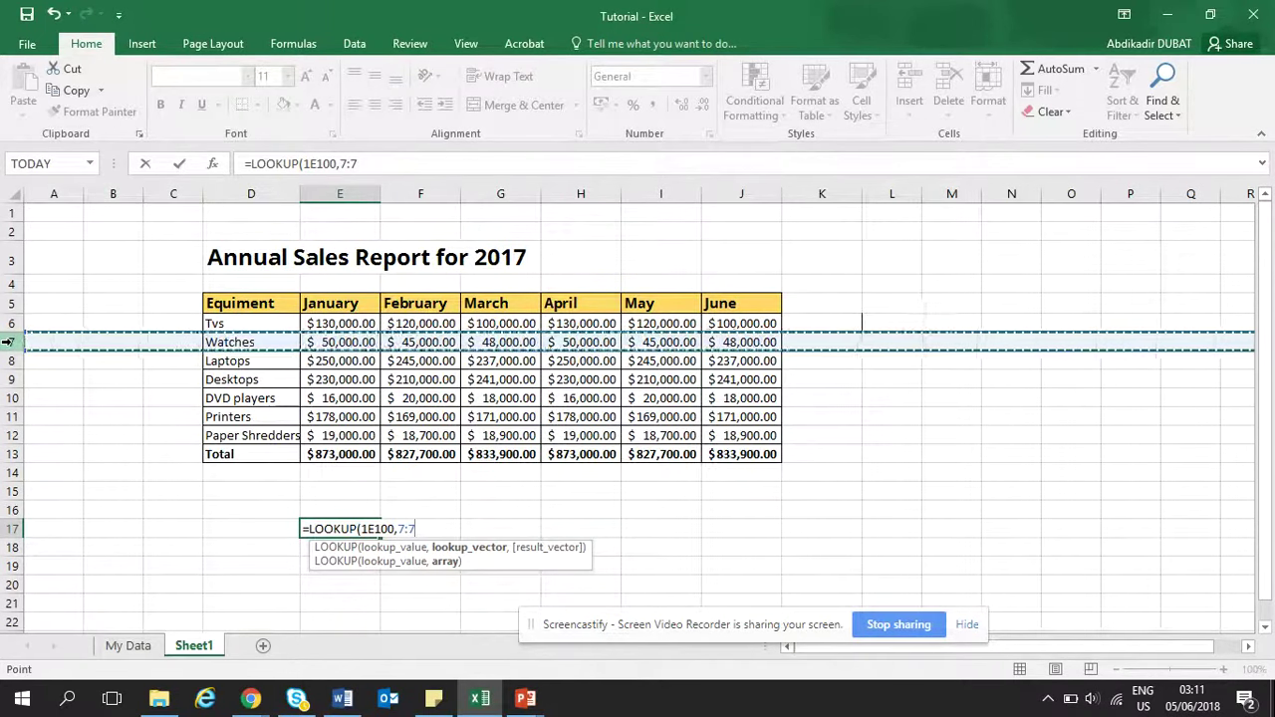
key(Return)
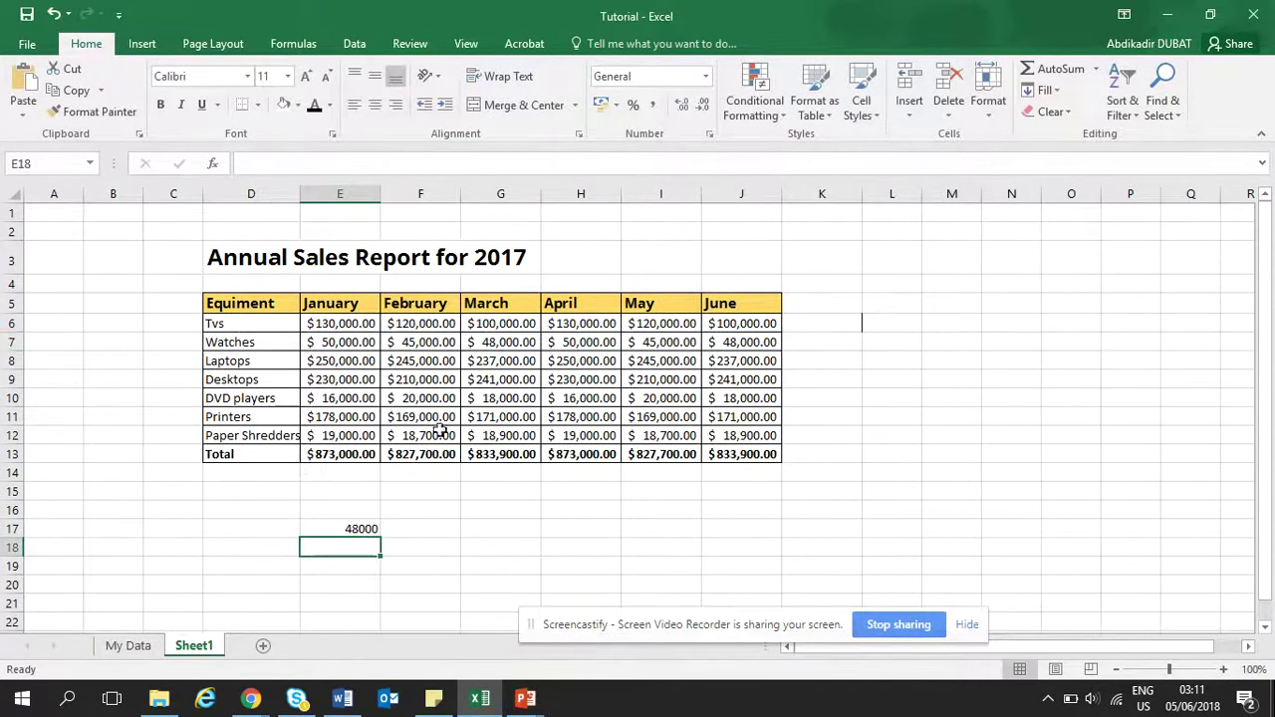
click(347, 529)
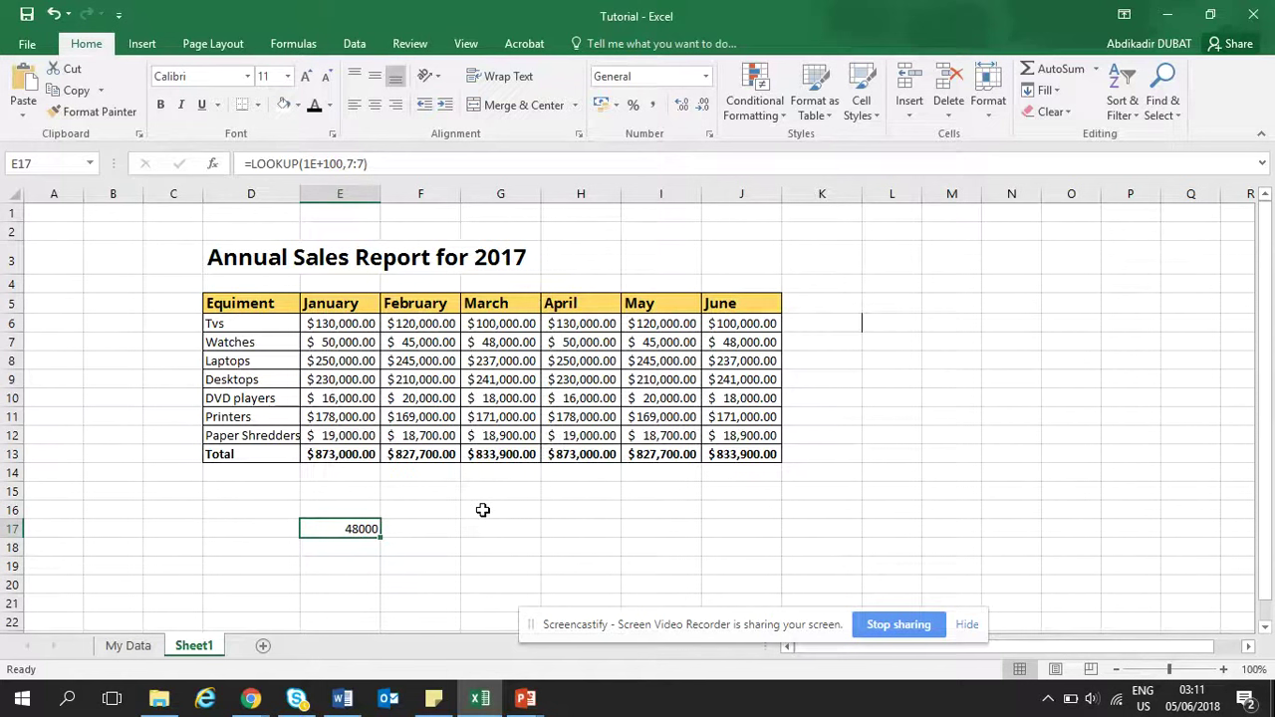
Step: Fill J7 yellow, enter a trial 300 in K7, and check E17's result
click(737, 342)
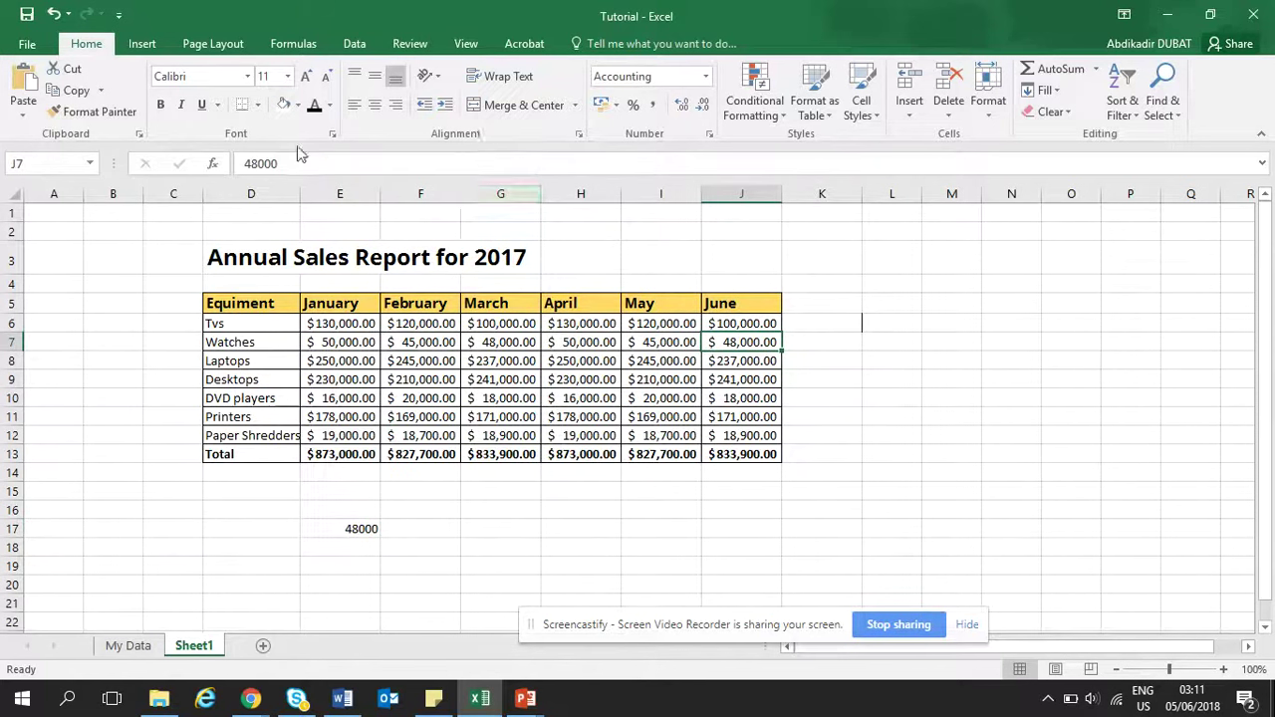
click(297, 107)
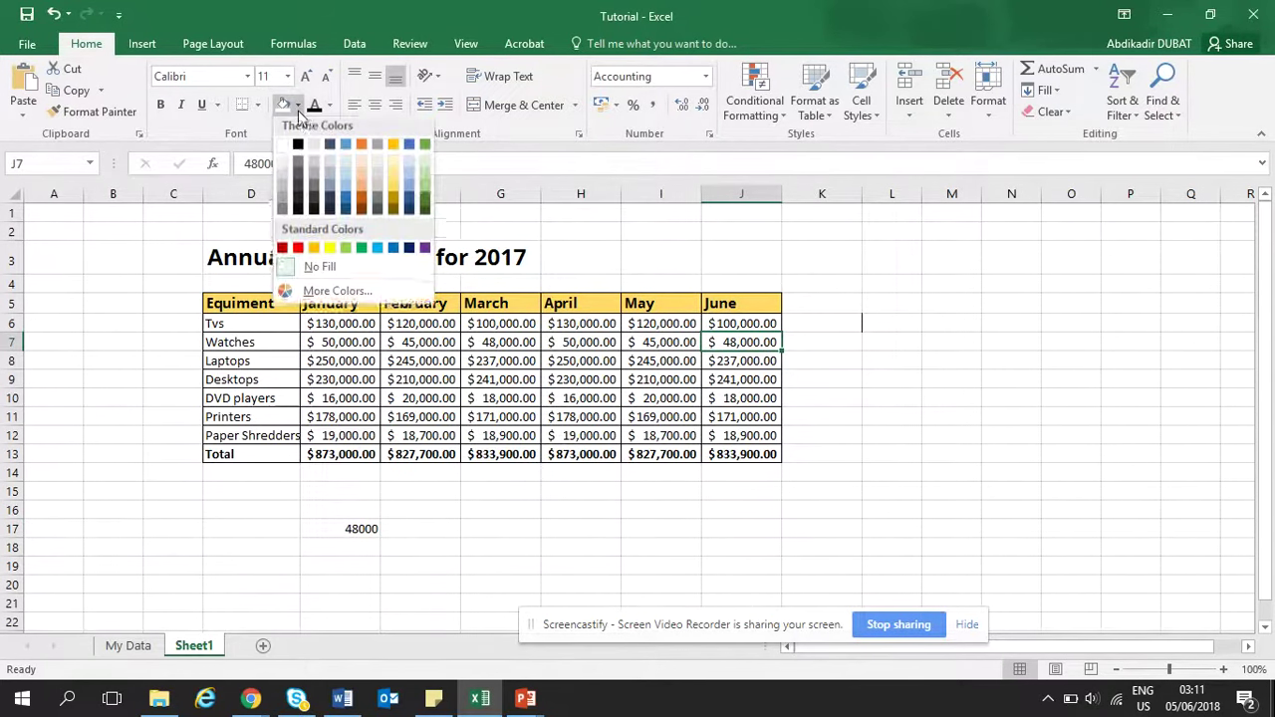
click(334, 255)
click(822, 354)
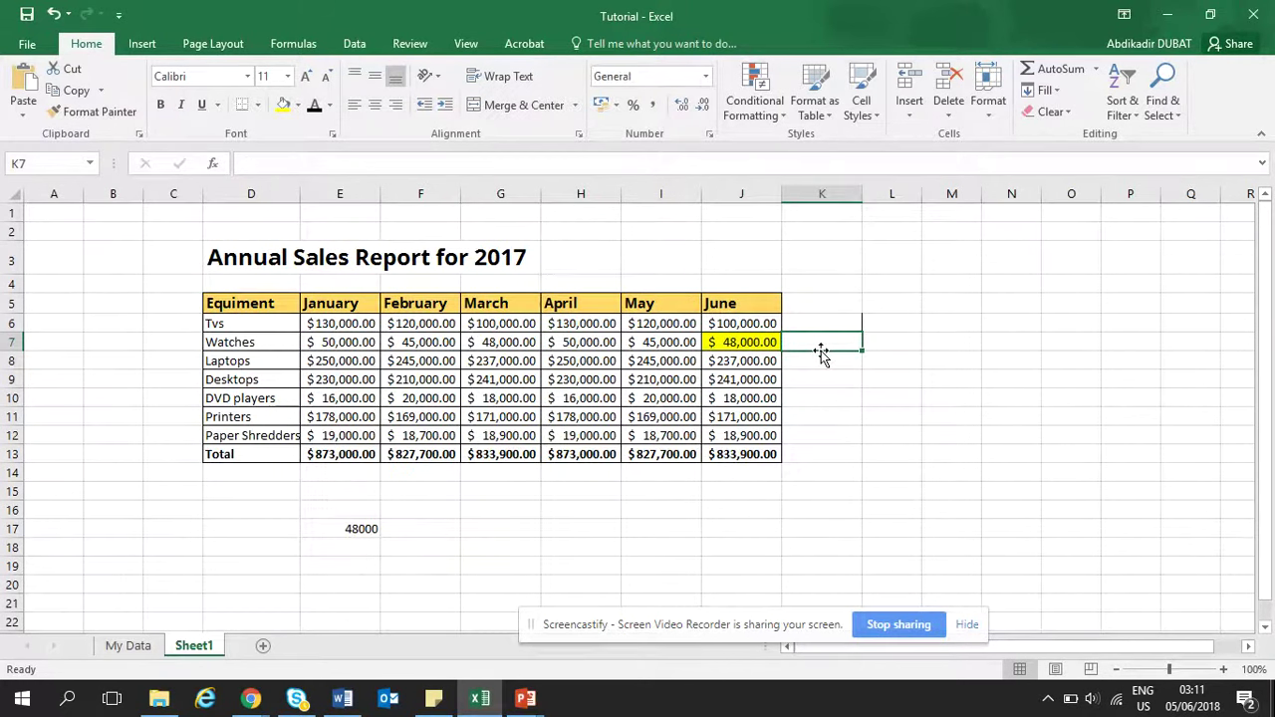
text(300)
key(Return)
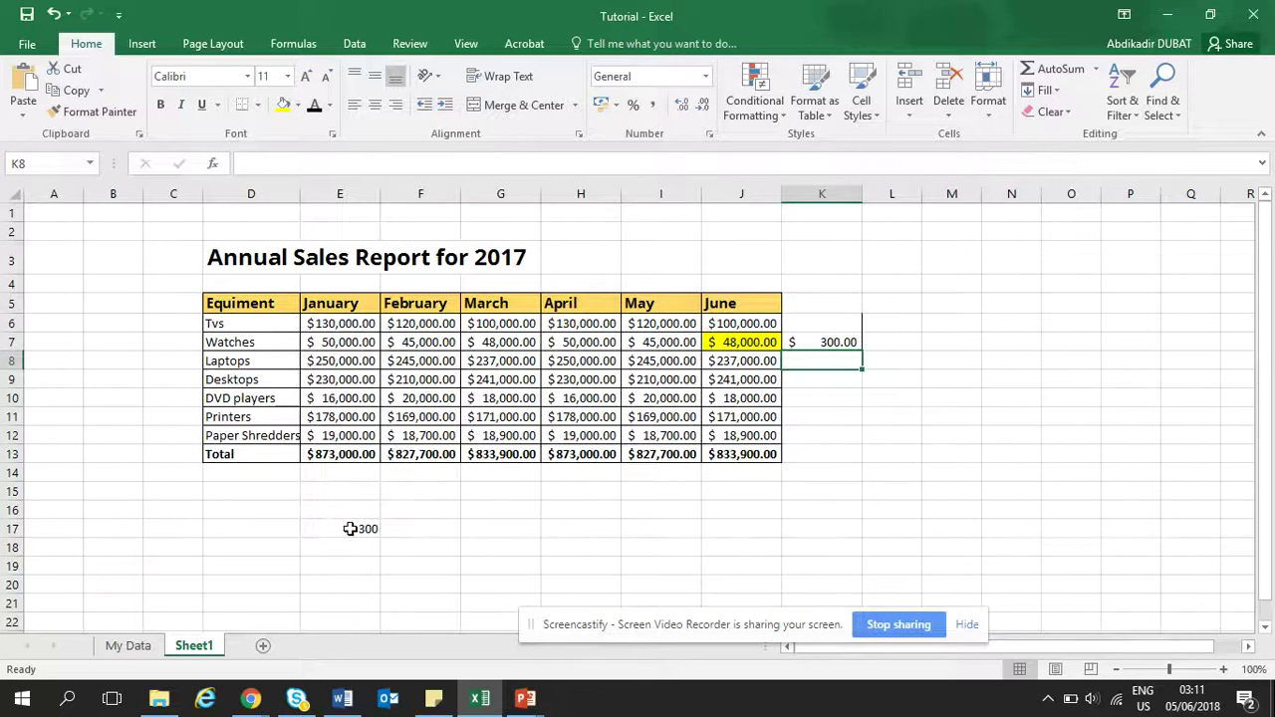
click(350, 529)
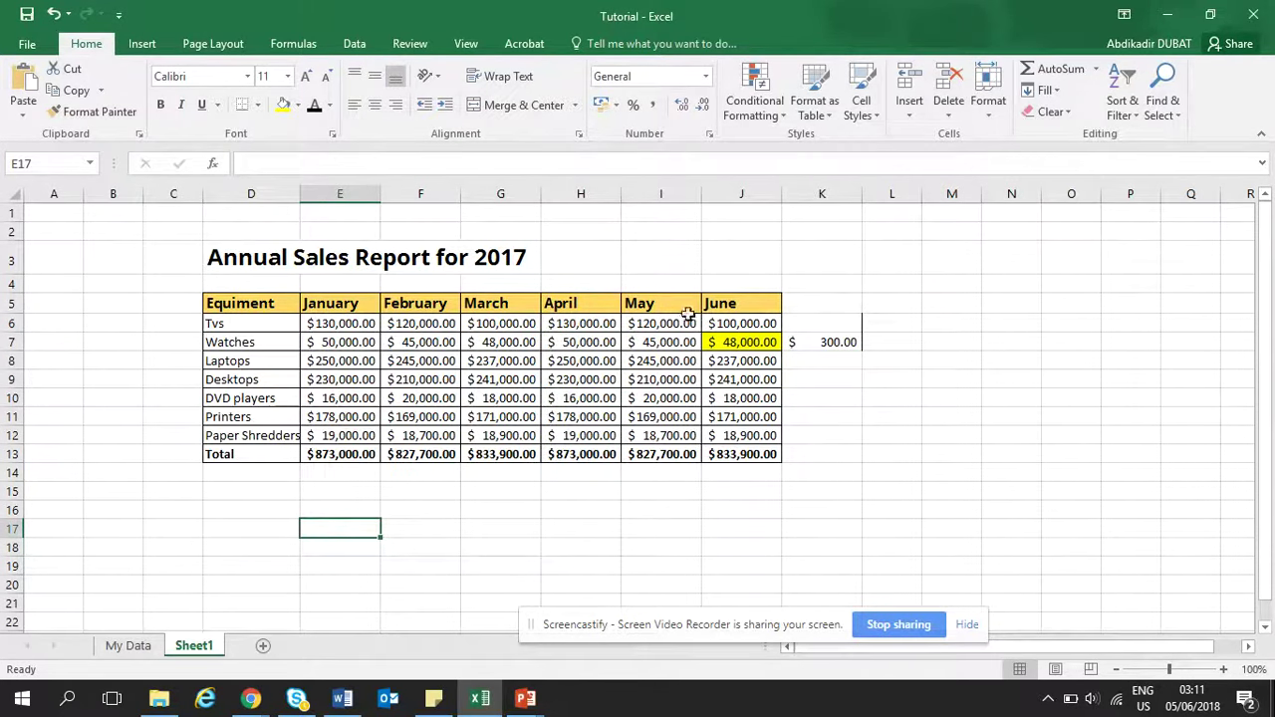
Step: Delete the trial 300 from K7 and reselect J7 to undo its fill
click(801, 346)
key(Delete)
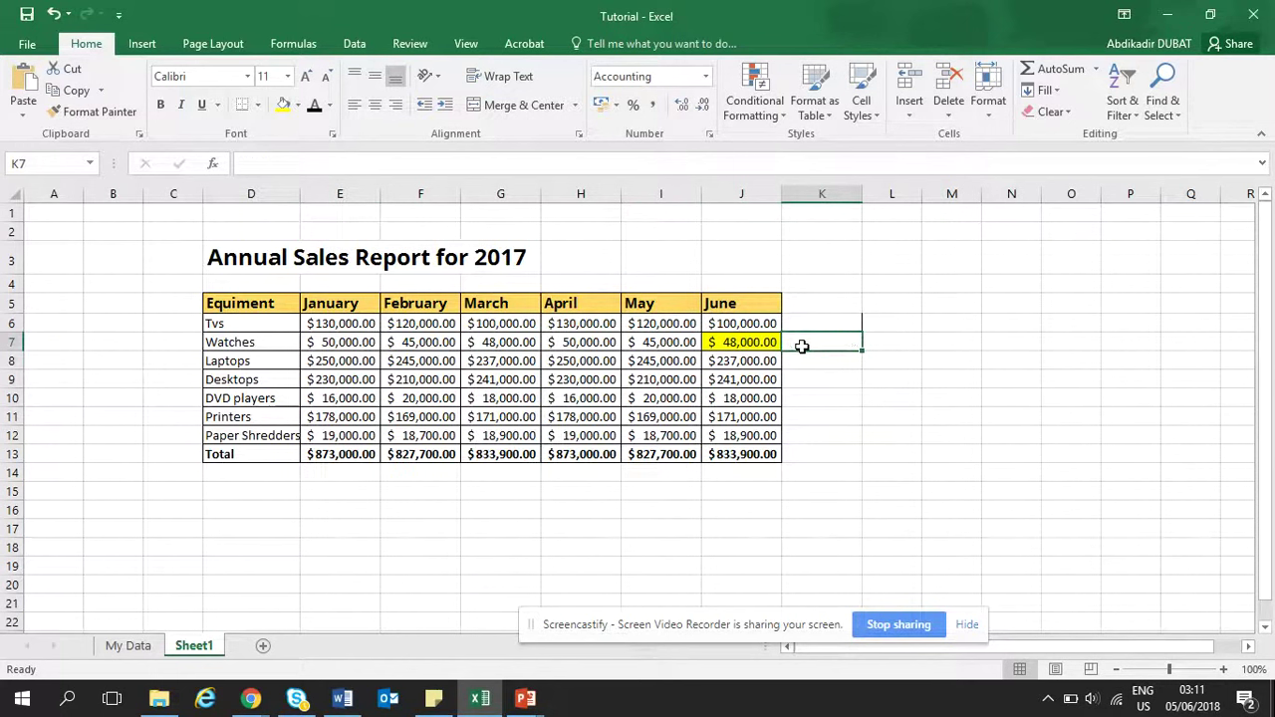
click(749, 342)
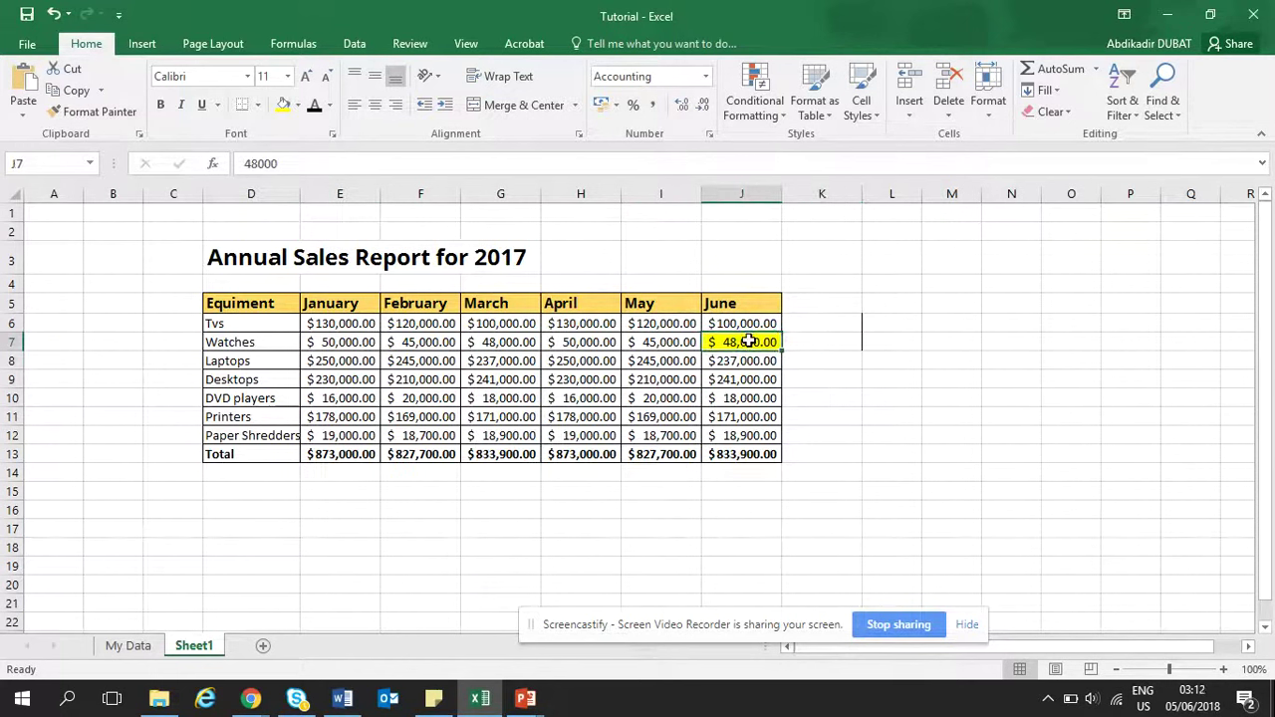
click(297, 104)
Step: Remove J7's yellow fill and enter =LOOKUP(1E200,E:E) in L9, returning 873000
click(284, 146)
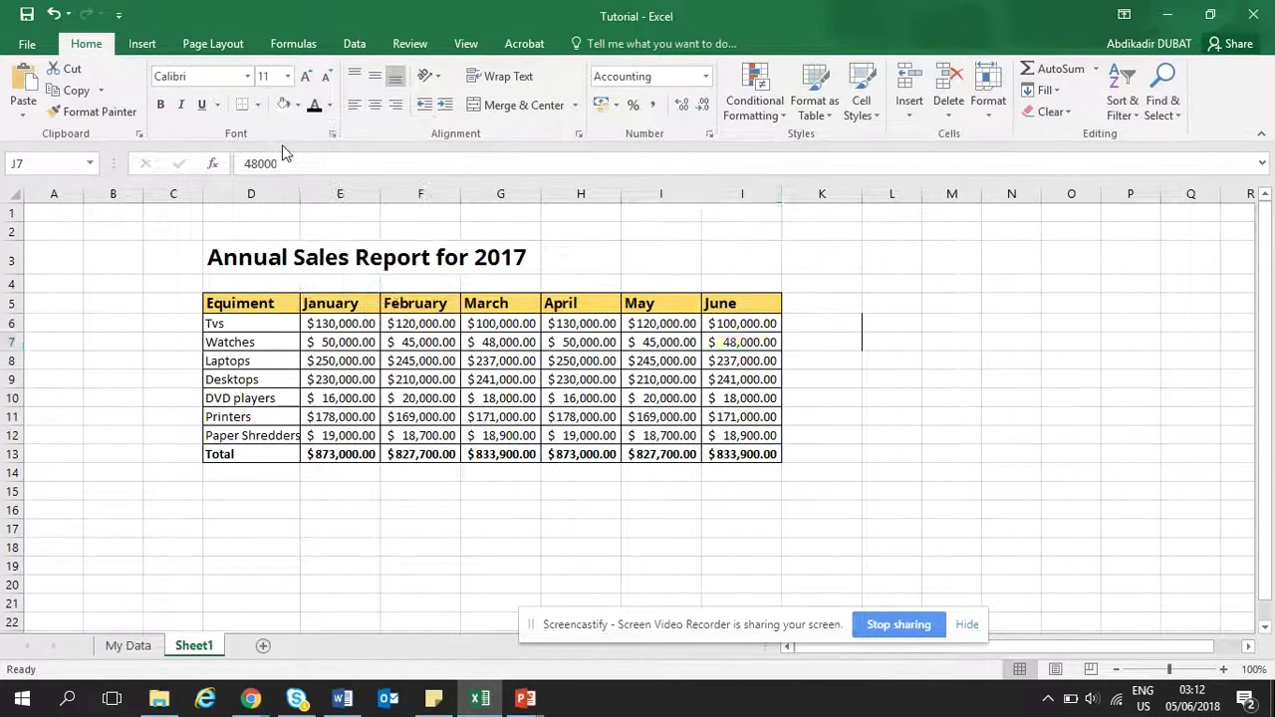
click(895, 378)
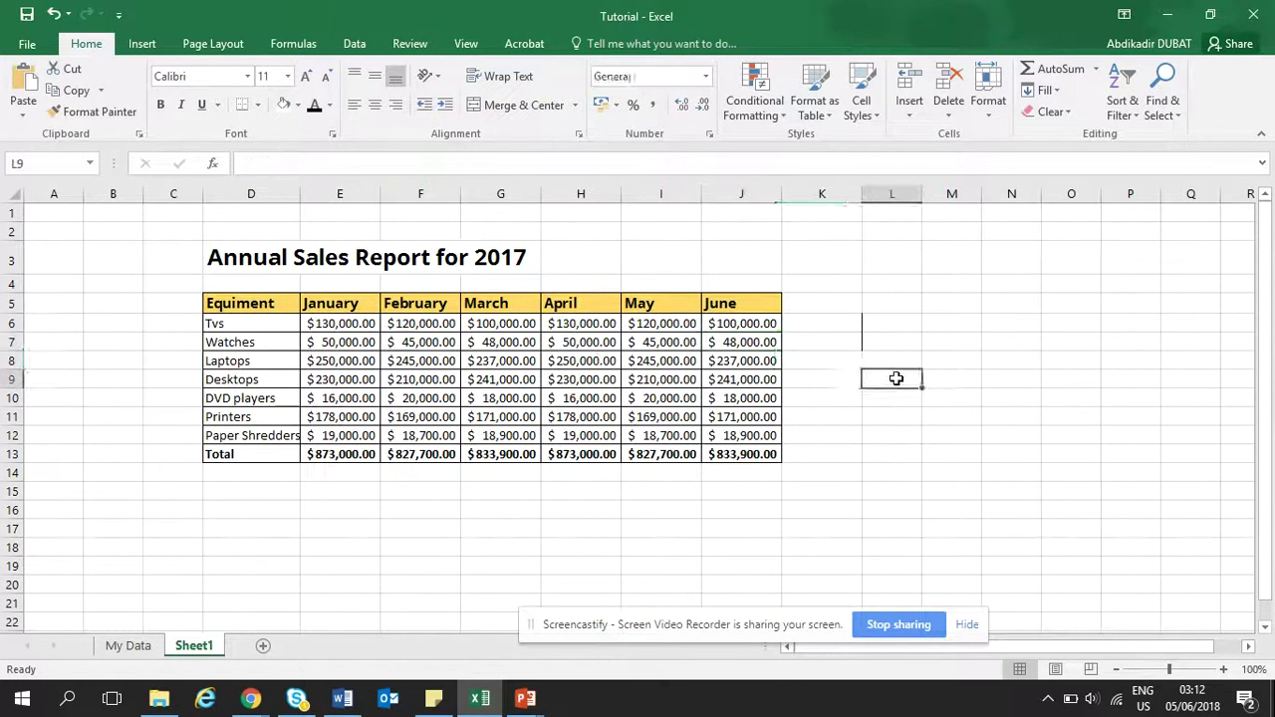
text(=LOOKUP()
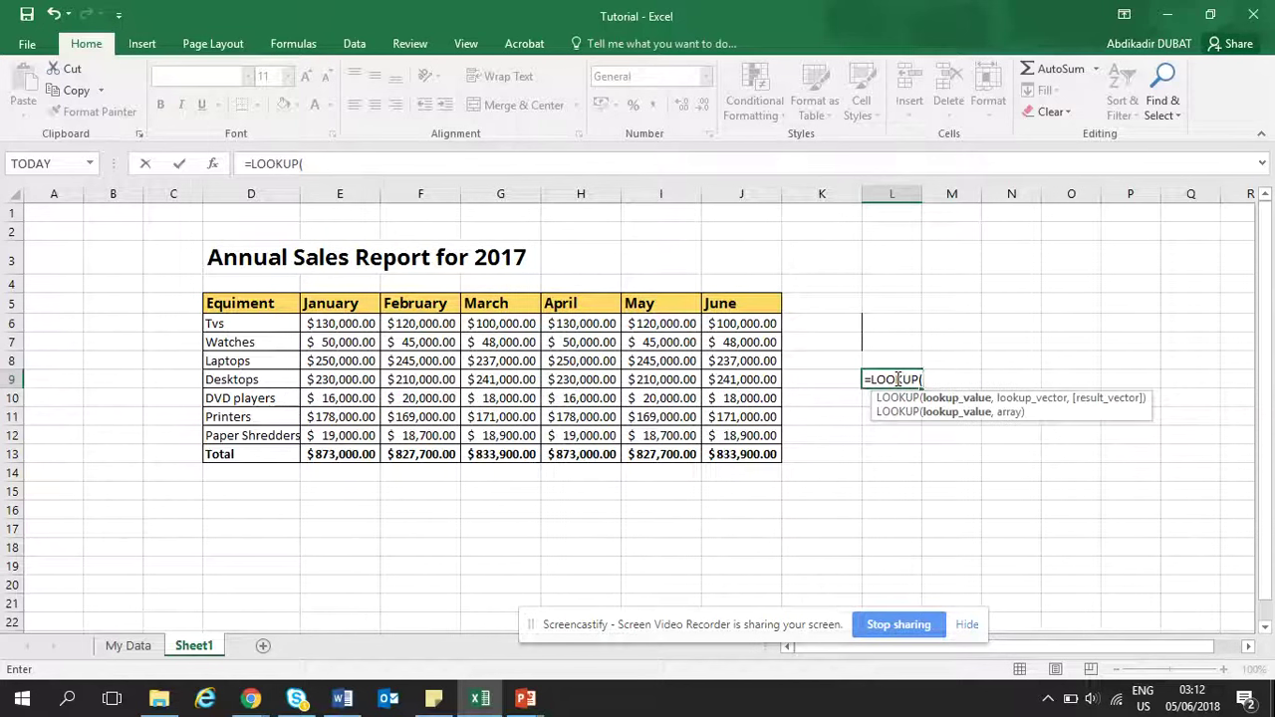
text(1E200,)
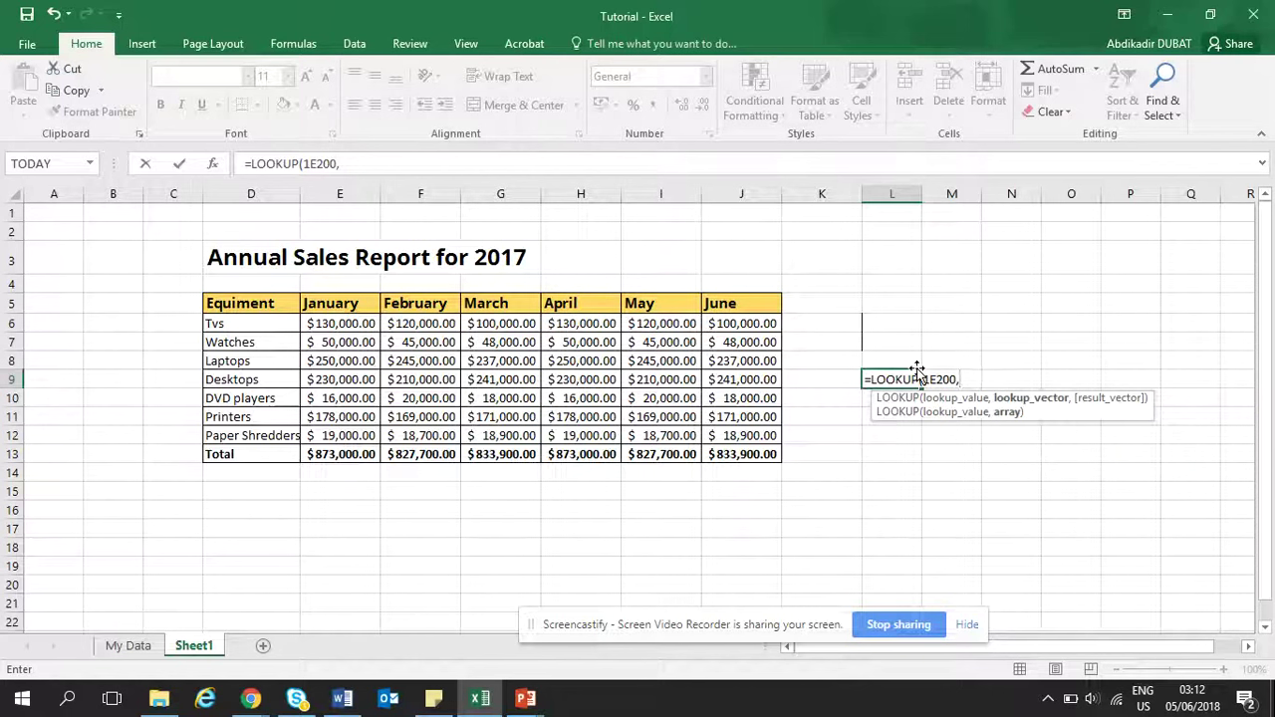
click(338, 192)
key(Return)
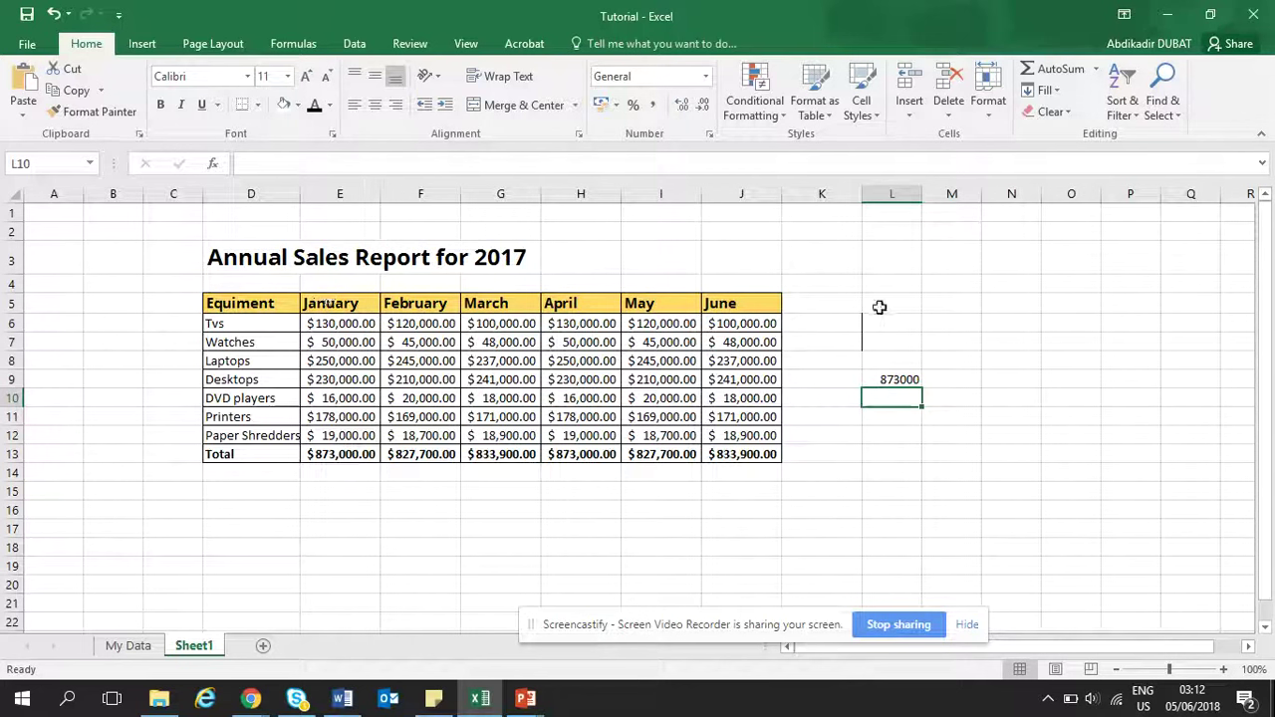
Step: Inspect L9's formula range and the January total formula in E13
click(900, 378)
double_click(902, 378)
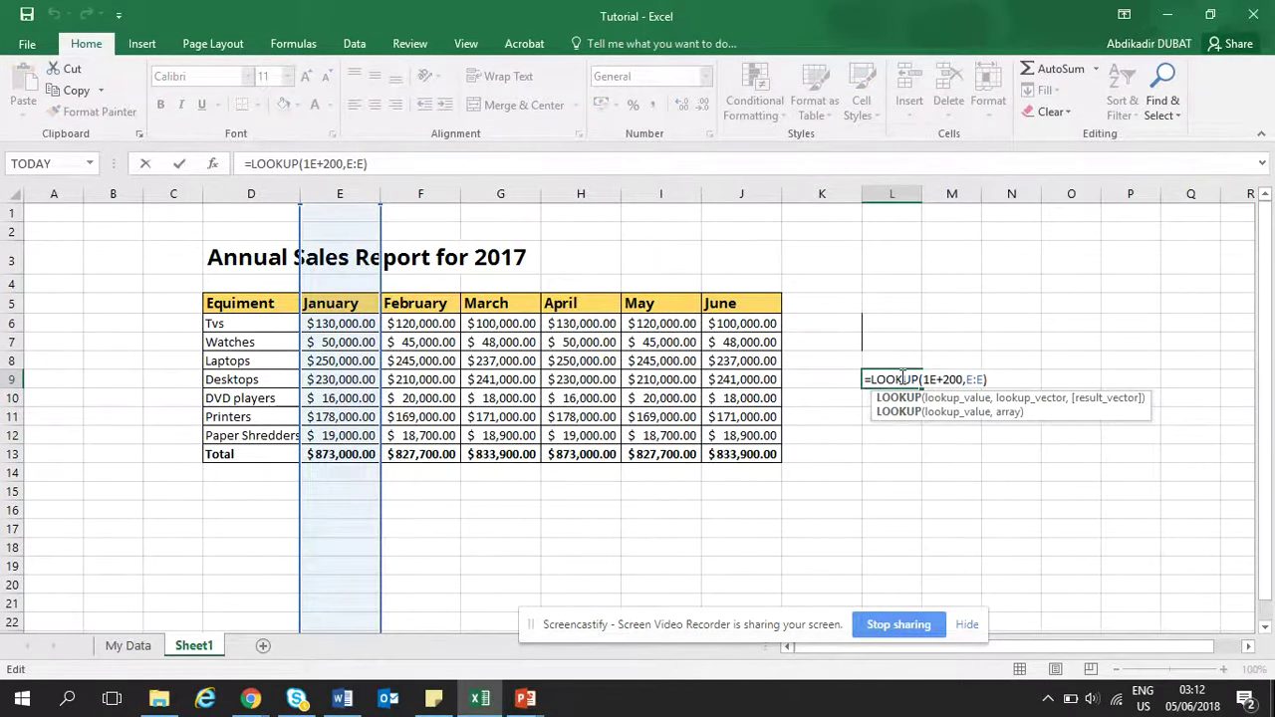
key(Return)
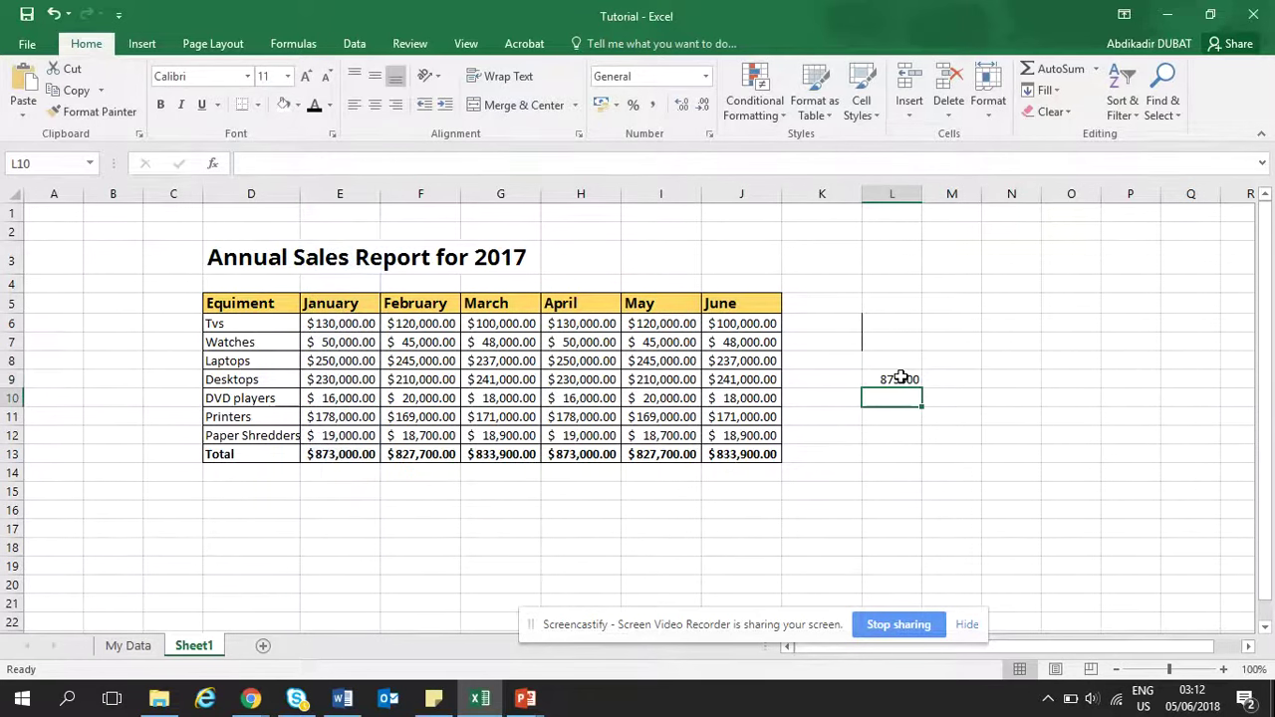
click(350, 455)
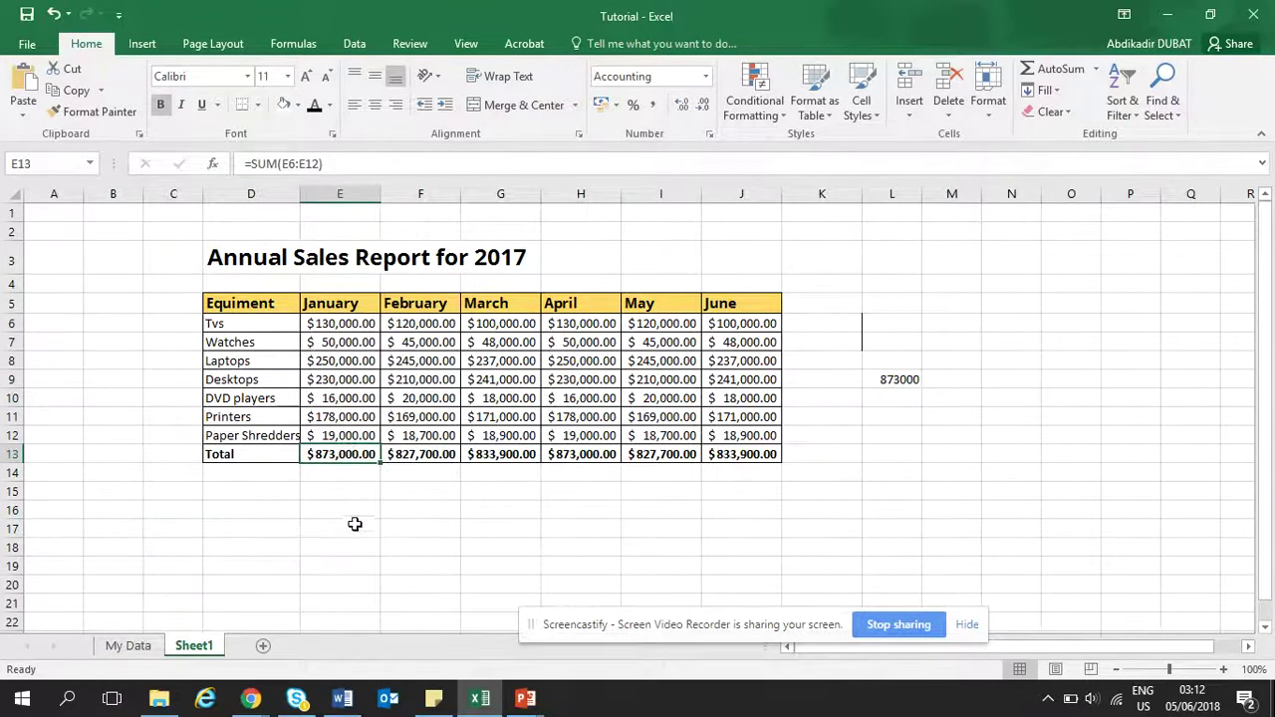
Step: Enter 239000 as a test number in E14 below January's total
click(321, 474)
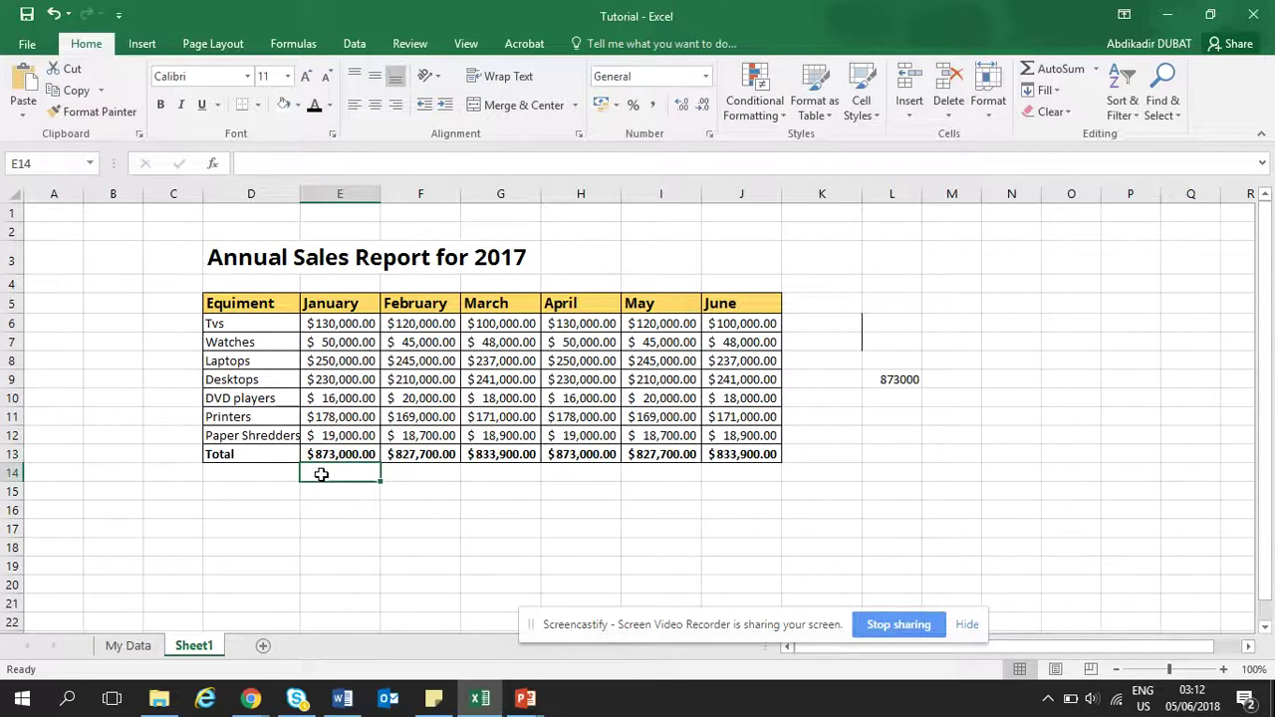
text(23900)
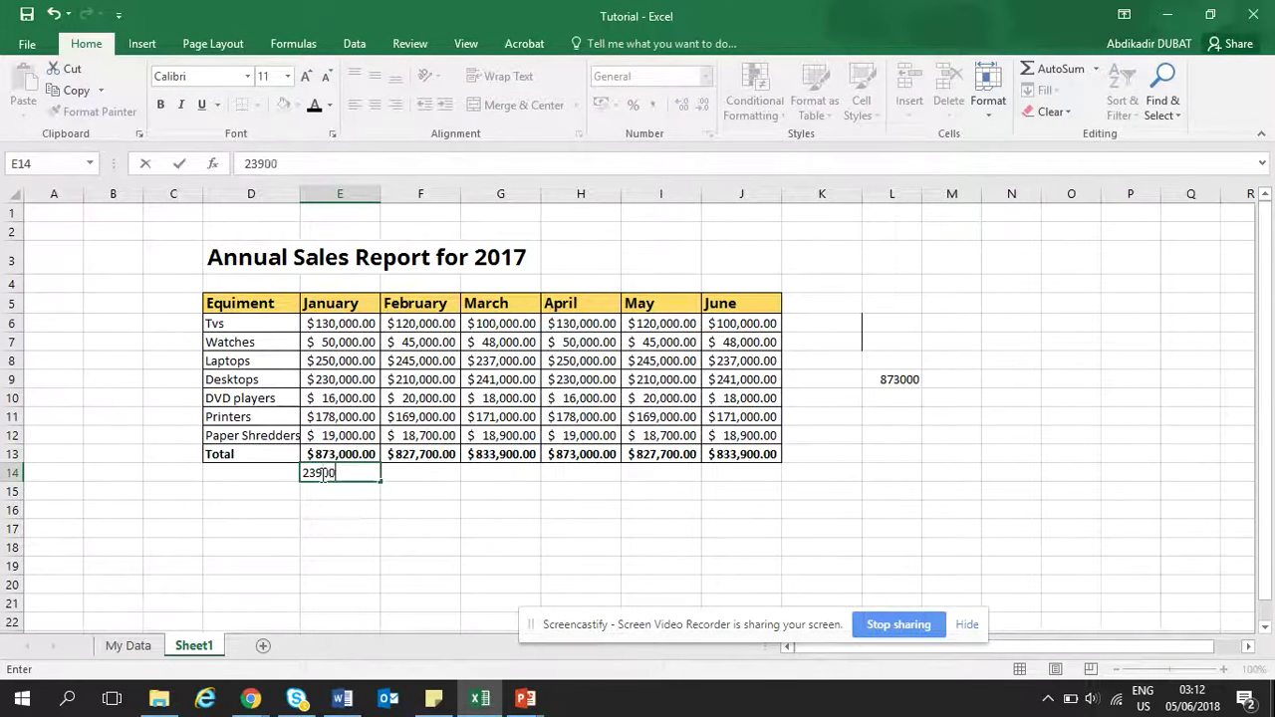
text(')
key(Return)
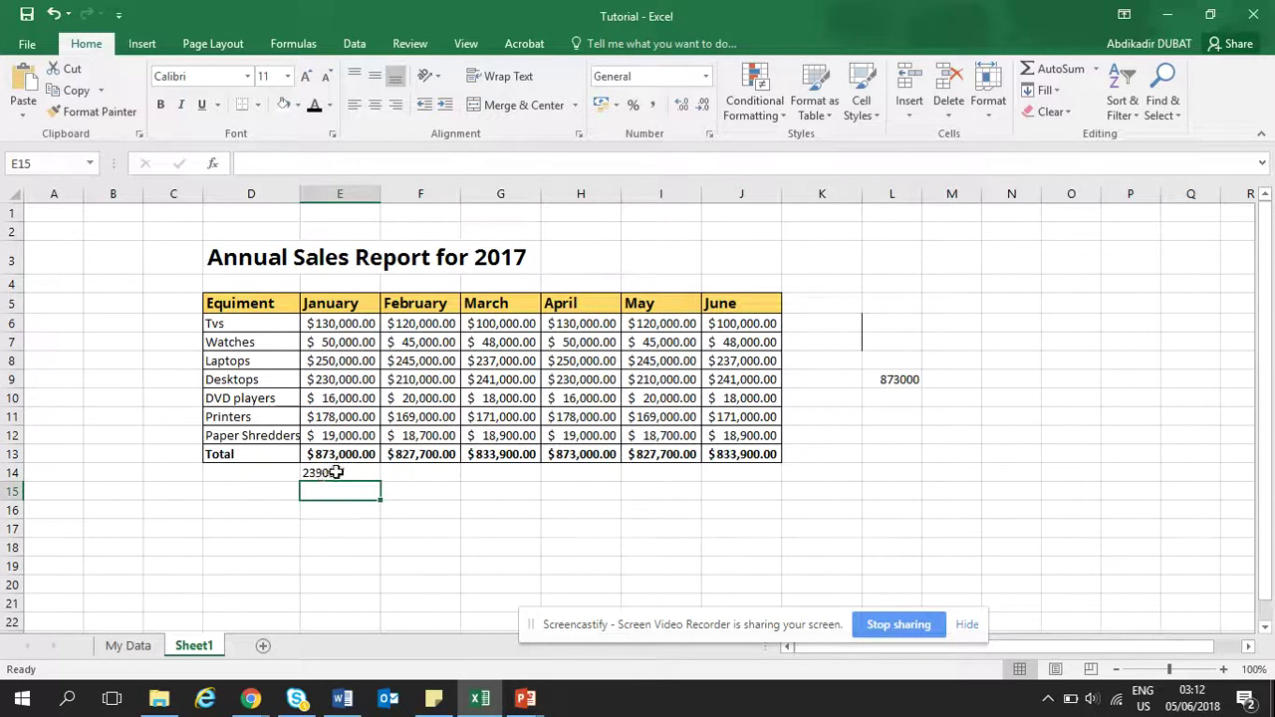
double_click(343, 473)
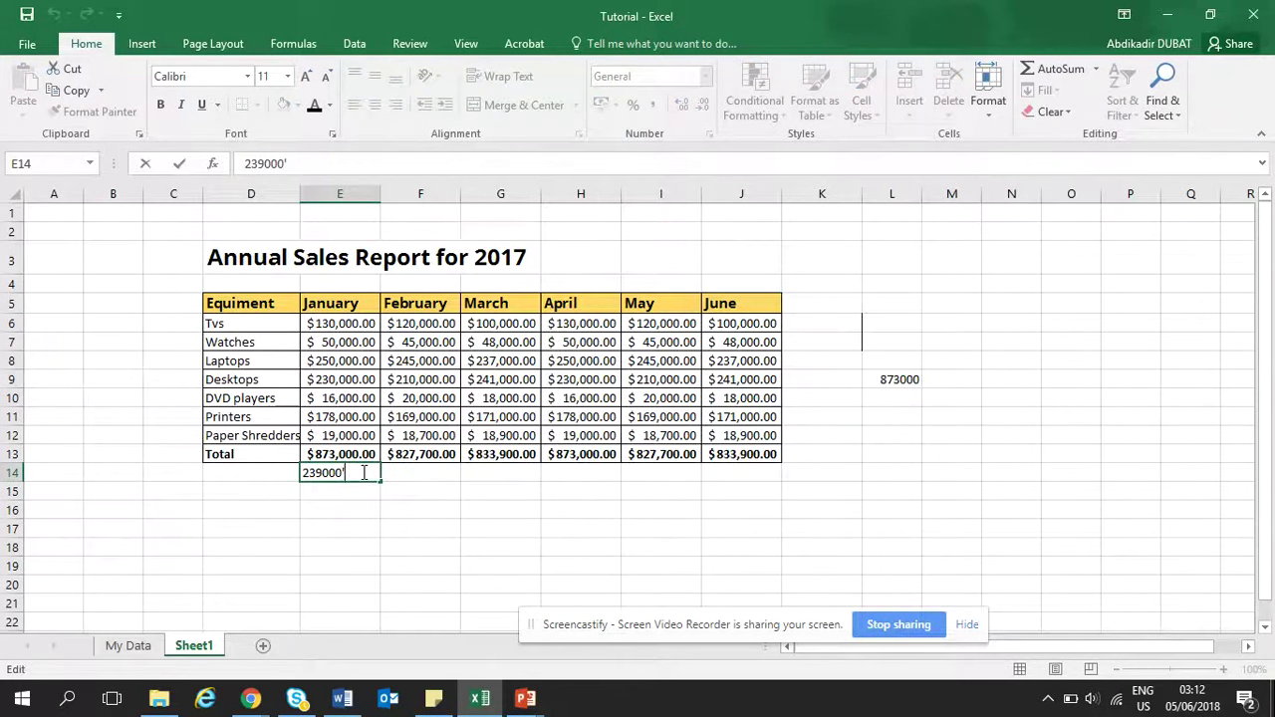
key(Return)
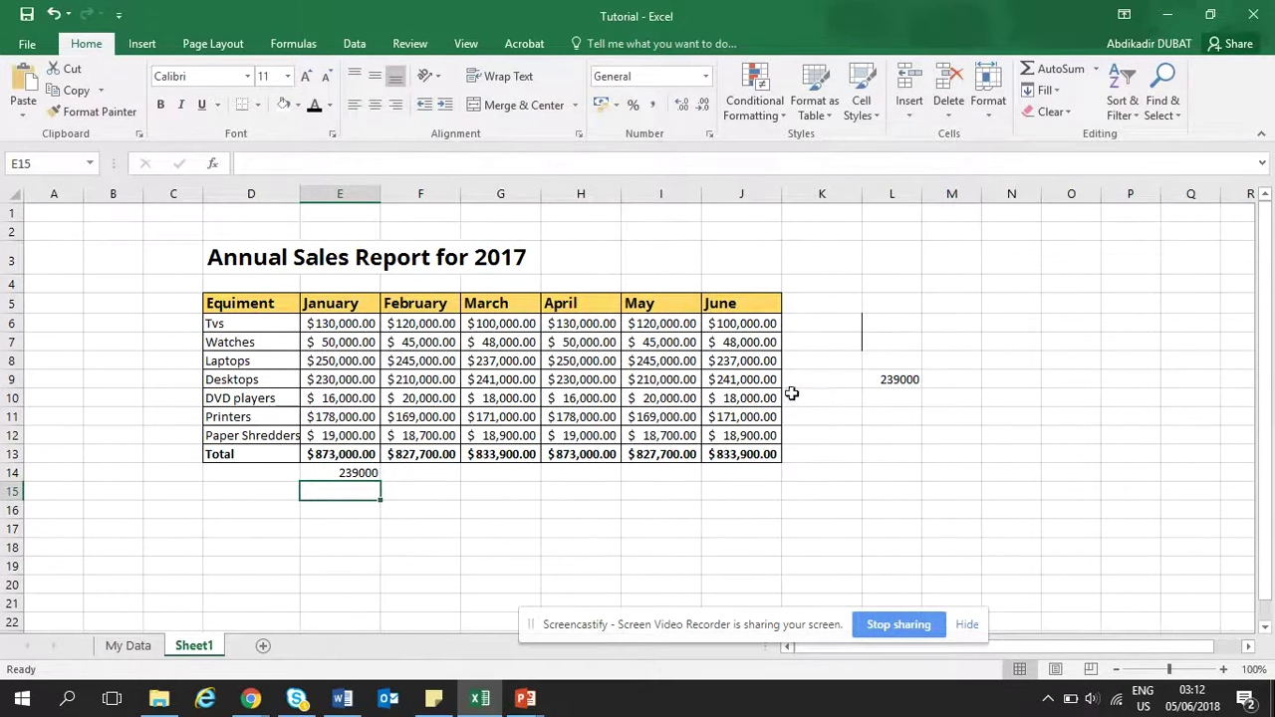
Step: Clear the 239000 from E14 and delete the LOOKUP formula in L9
click(363, 474)
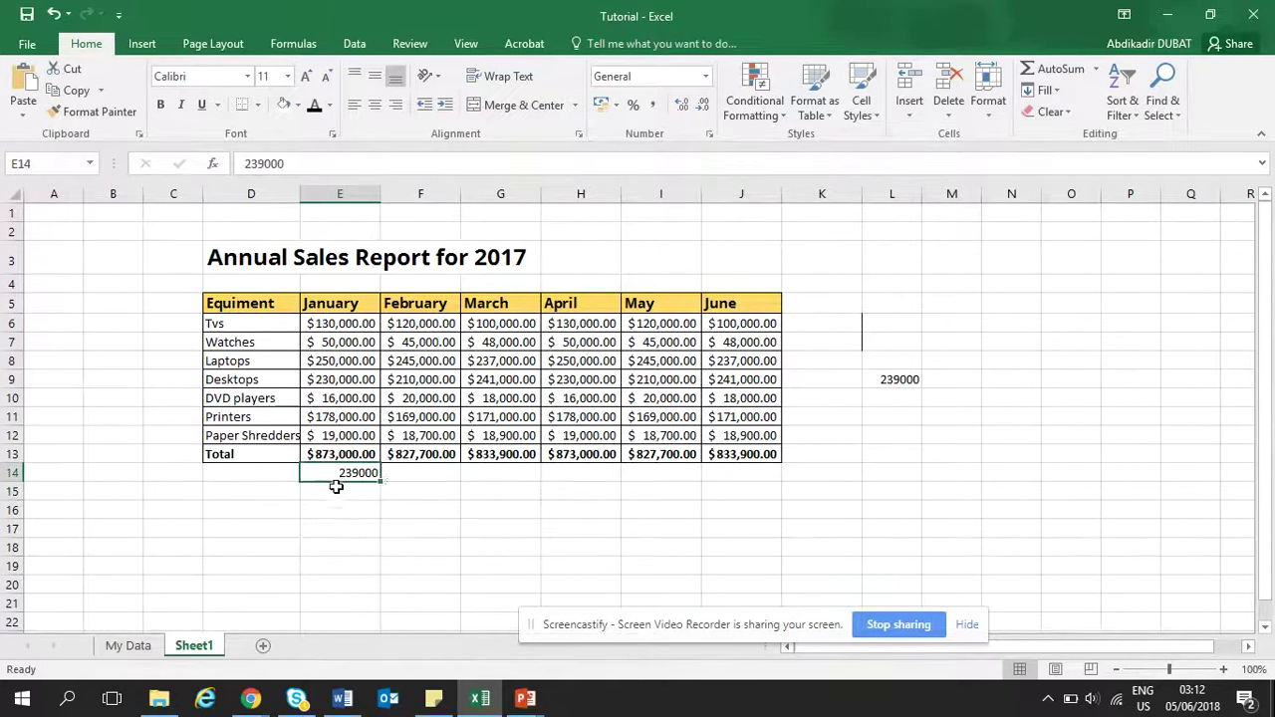
key(Delete)
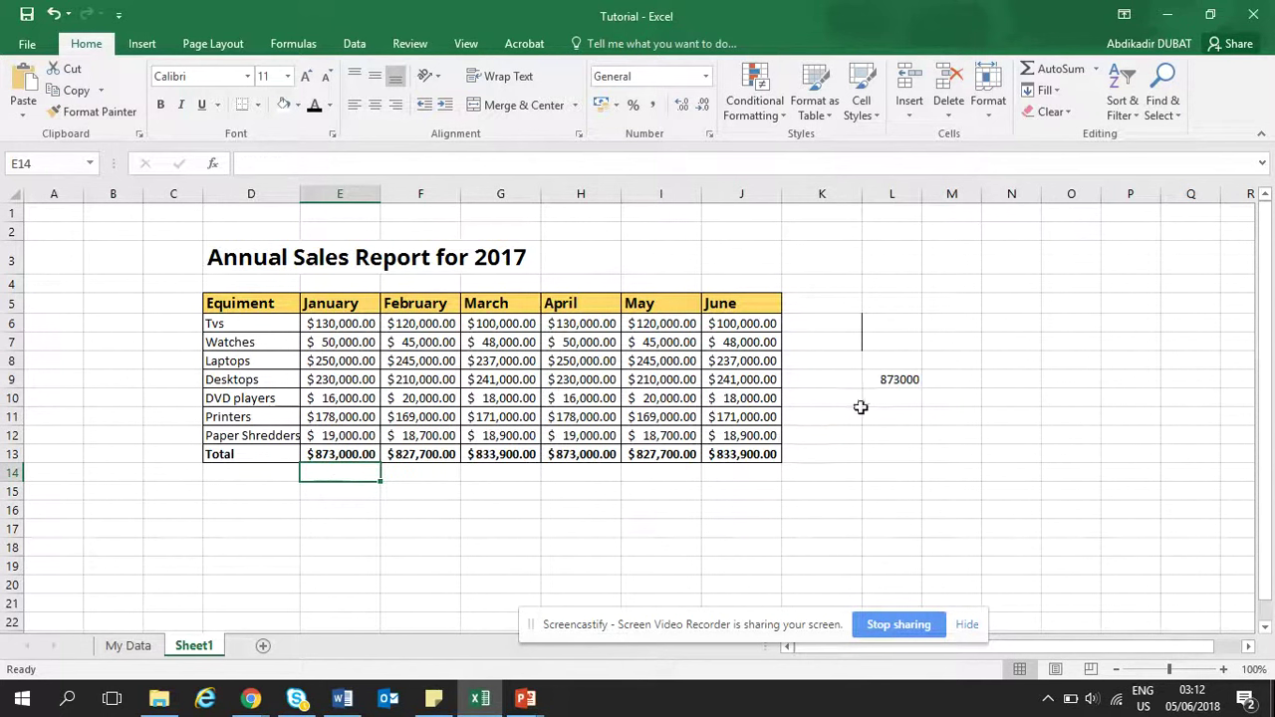
click(881, 379)
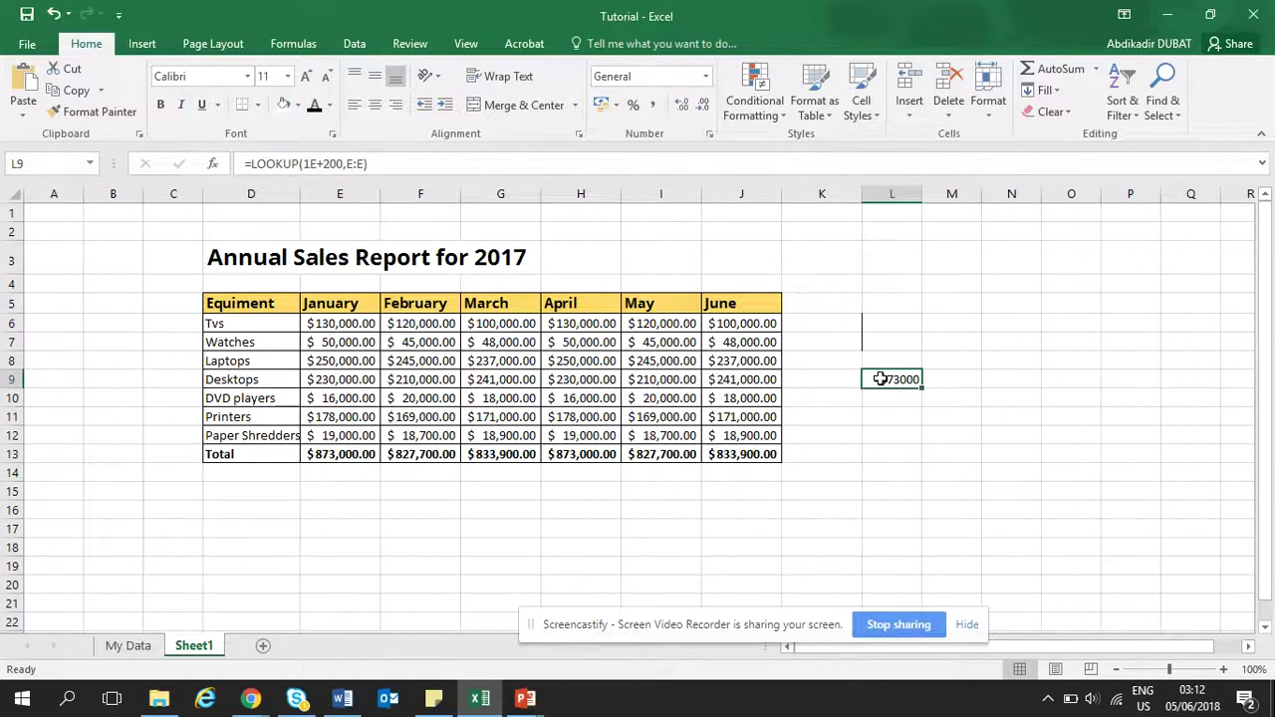
key(Delete)
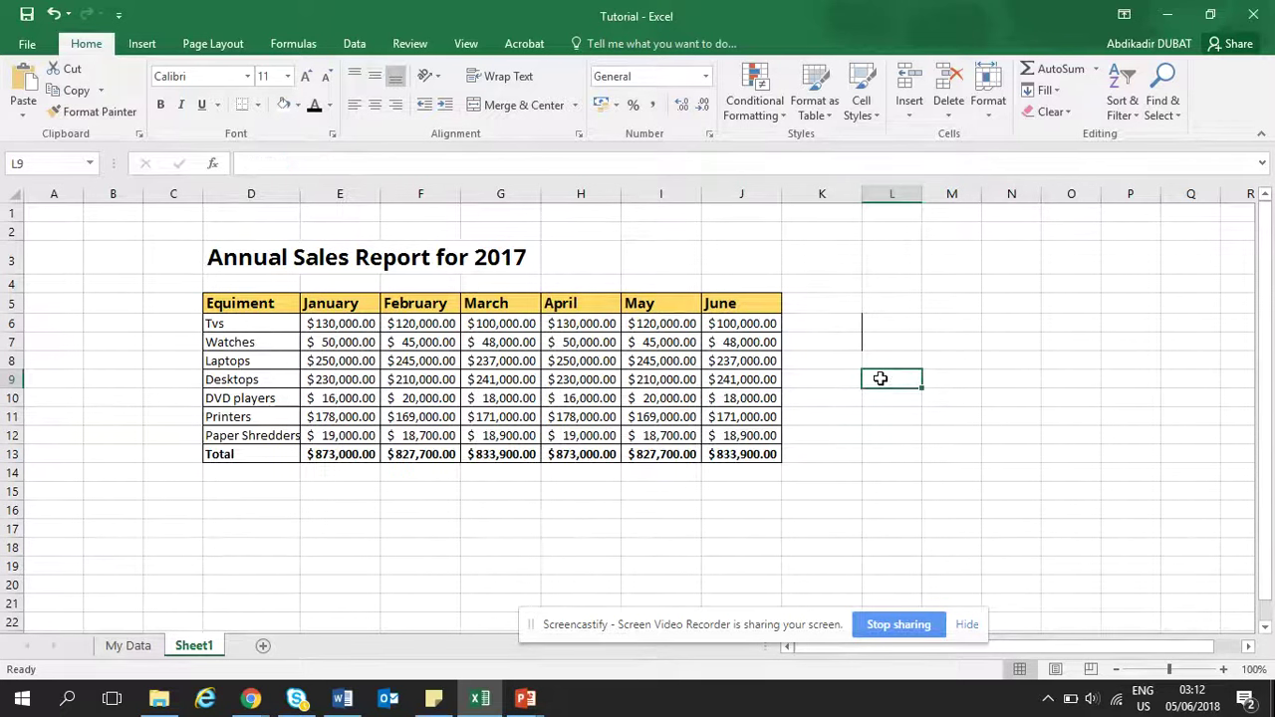
drag(1265, 336, 1263, 348)
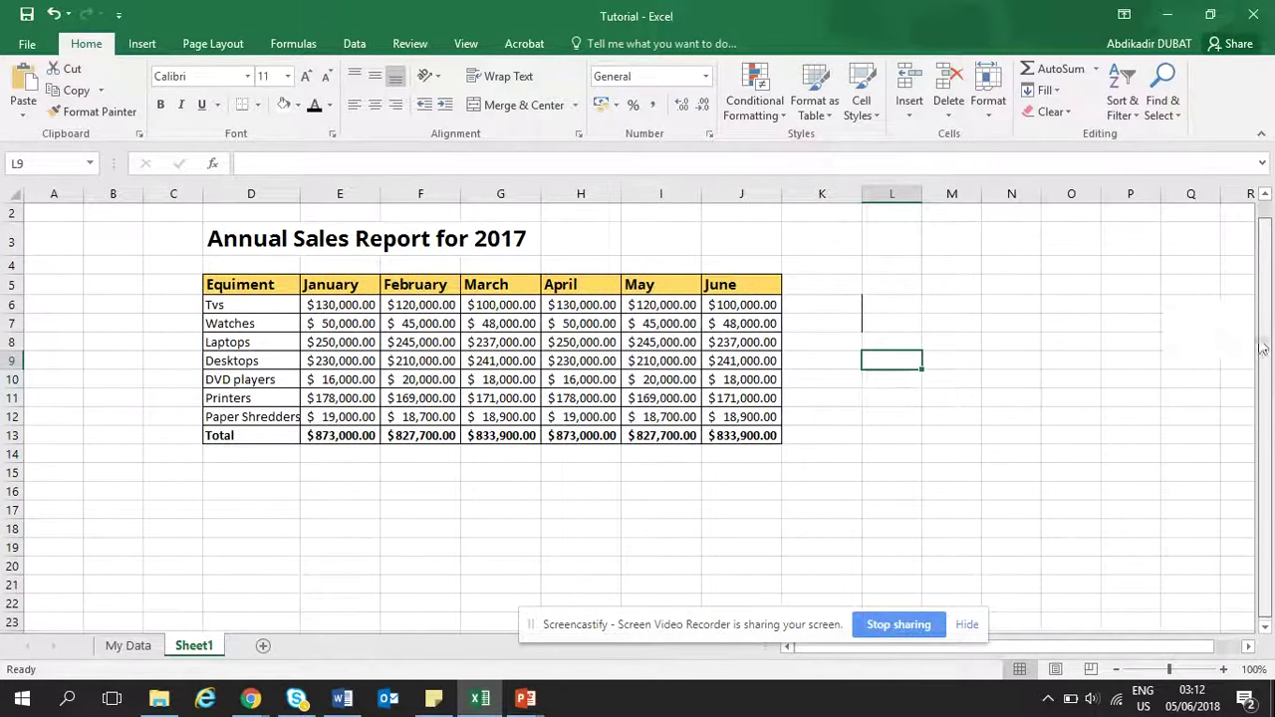
click(489, 453)
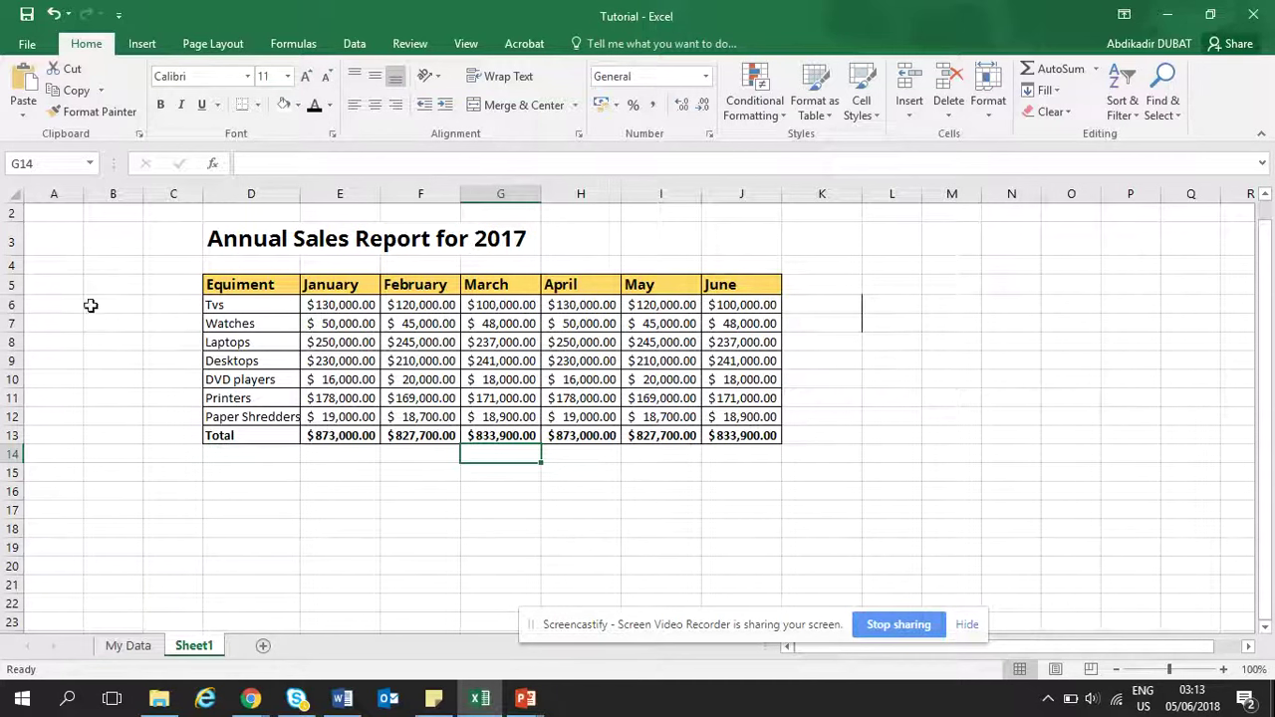
click(8, 305)
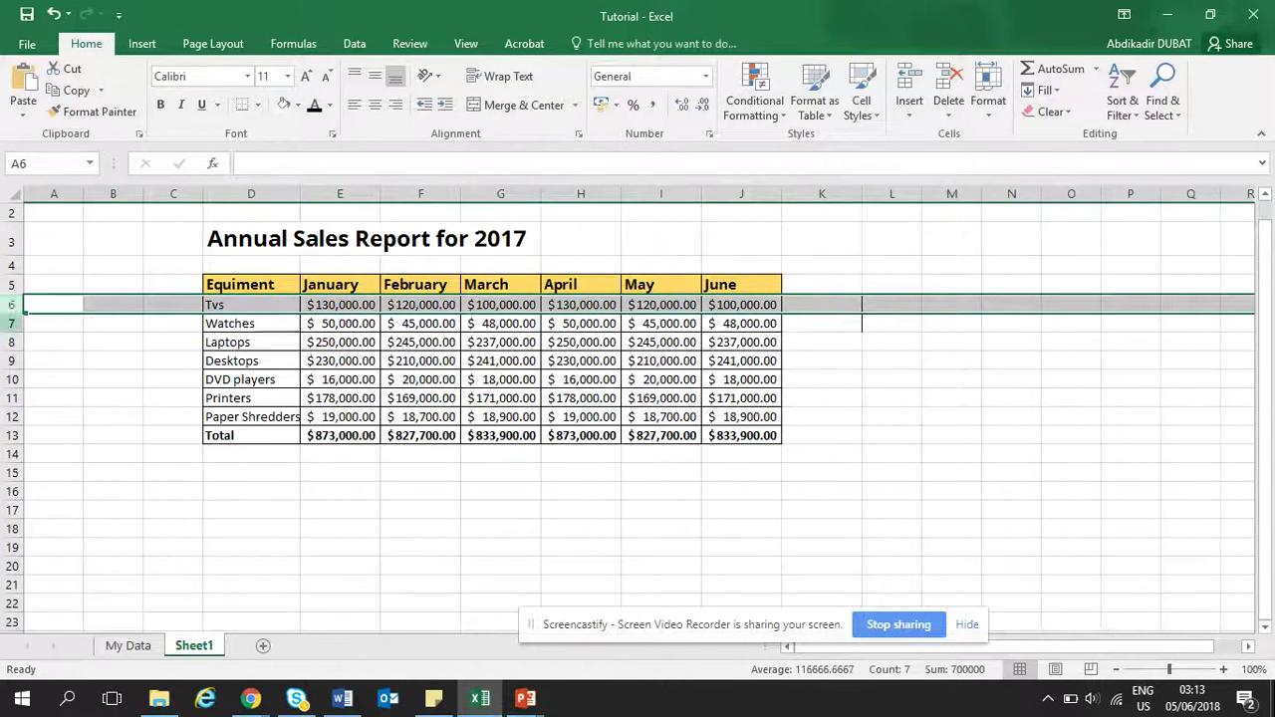
click(507, 523)
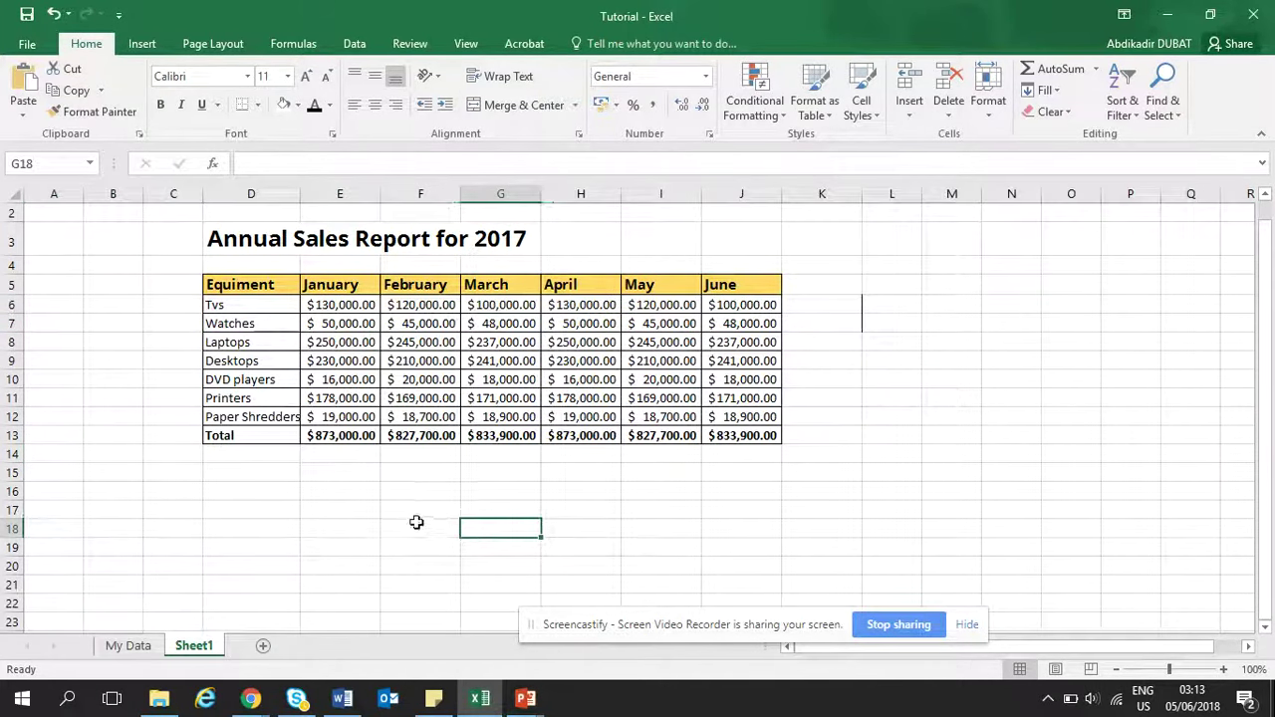
Step: Enter =LOOKUP(1E200,12:12) in E17, returning 18900 from the Paper Shredders row
click(343, 510)
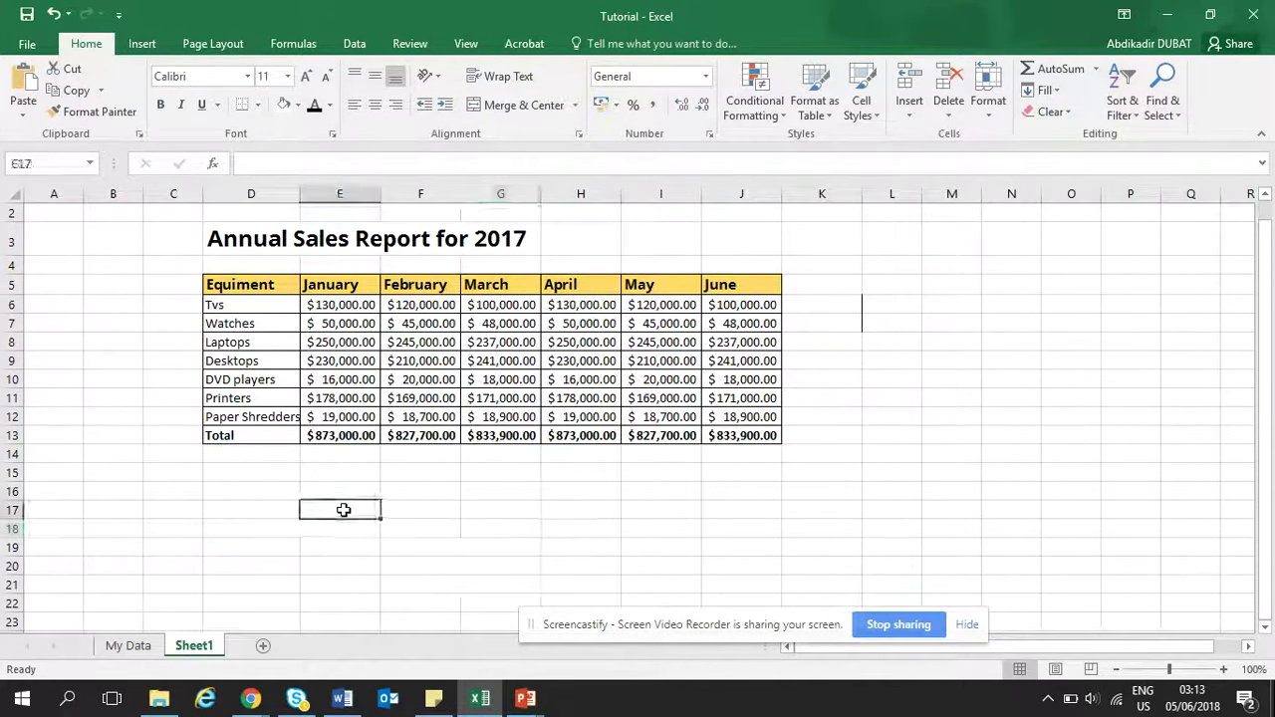
text(=)
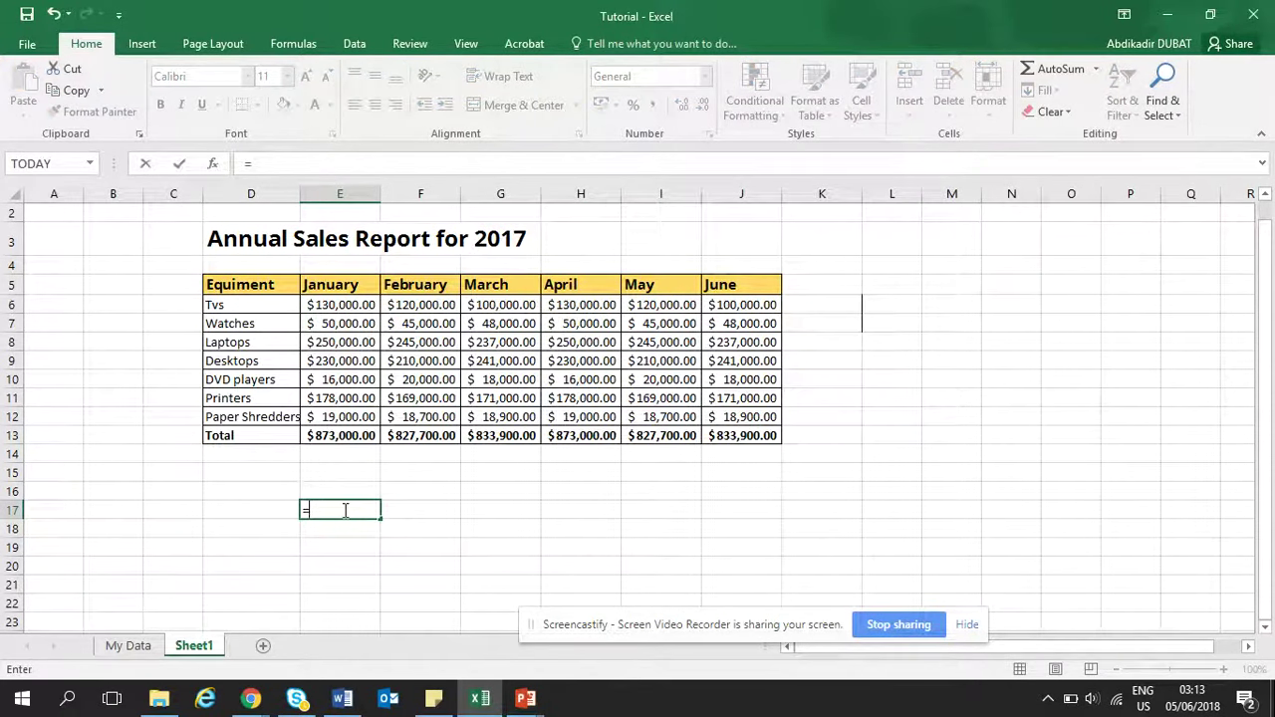
text(LOO)
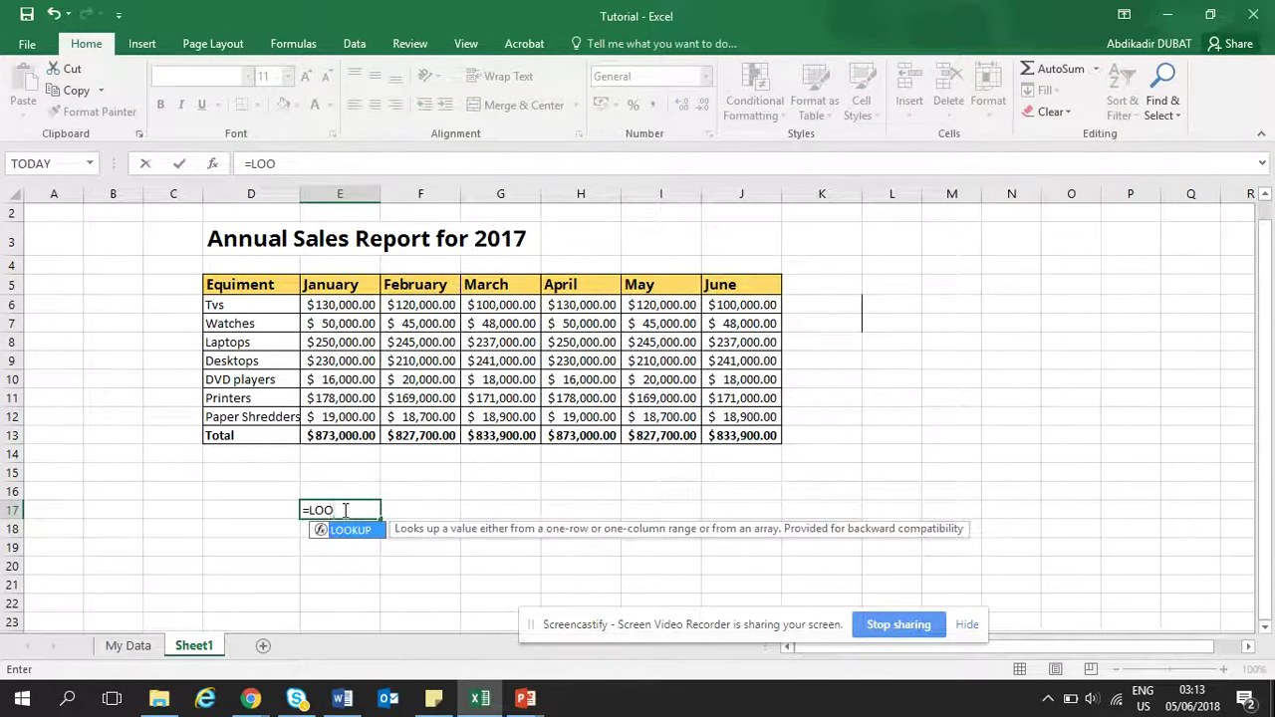
key(Tab)
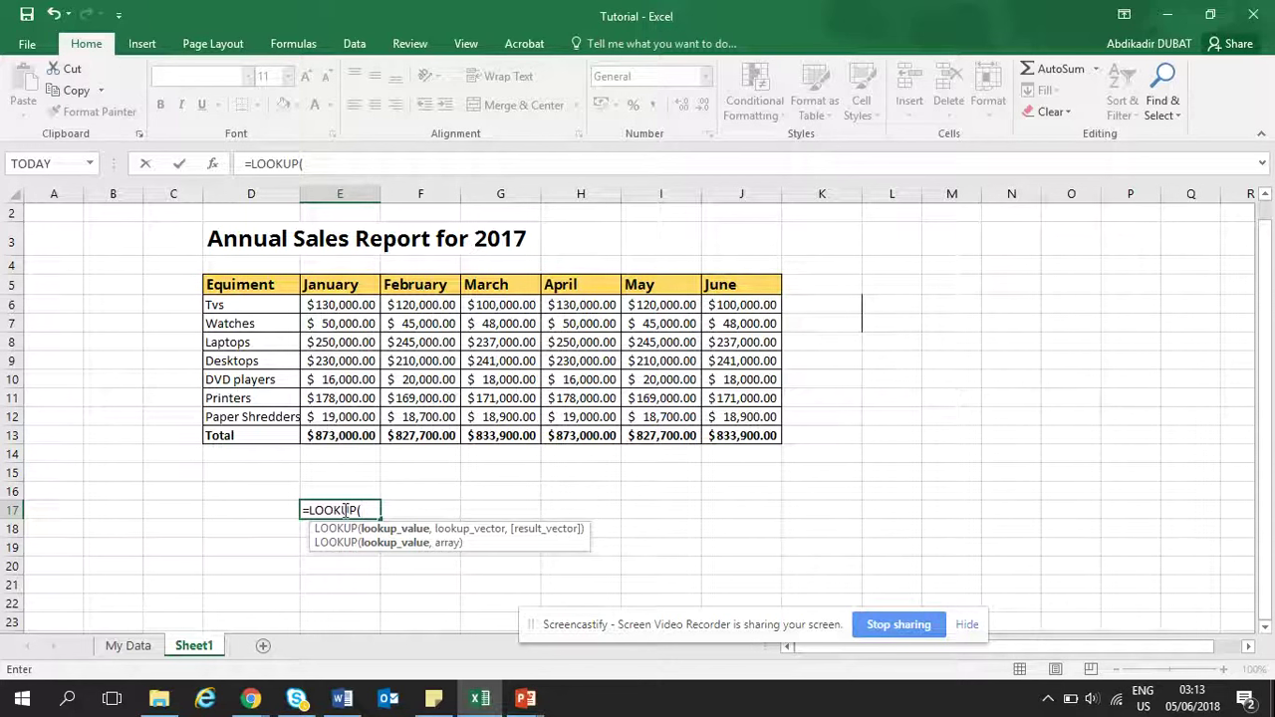
text(1E200,)
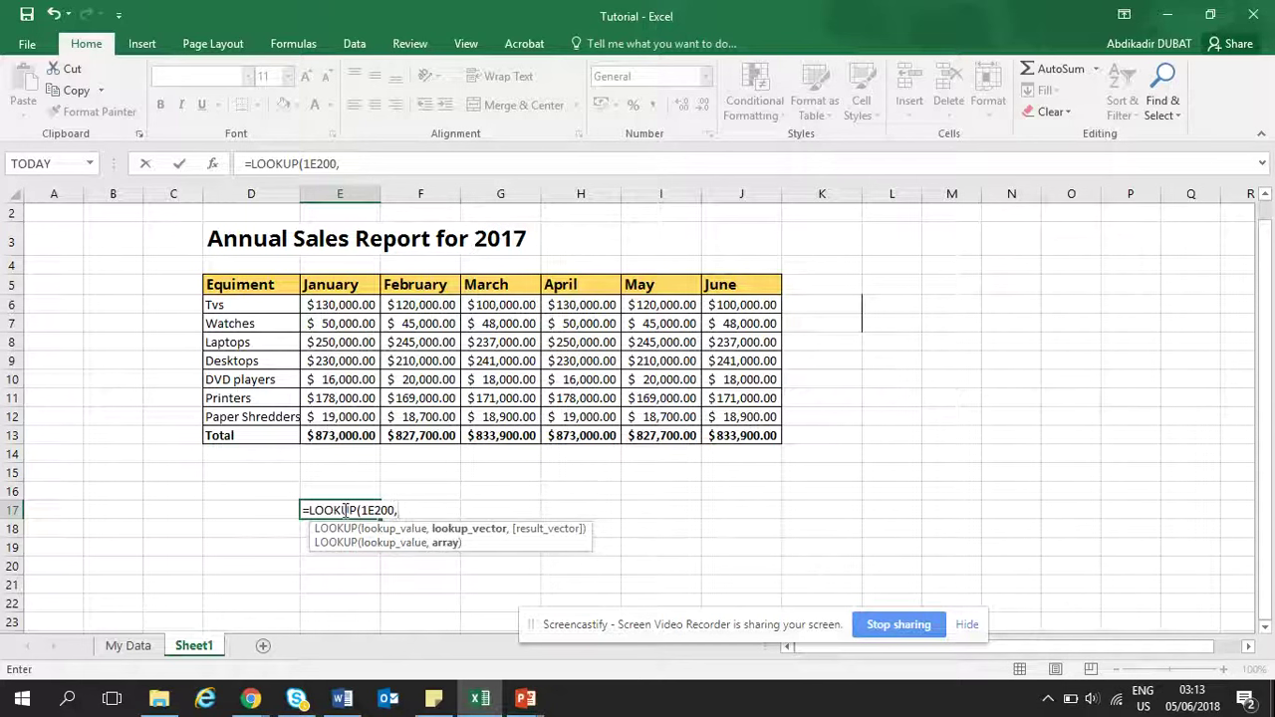
click(7, 416)
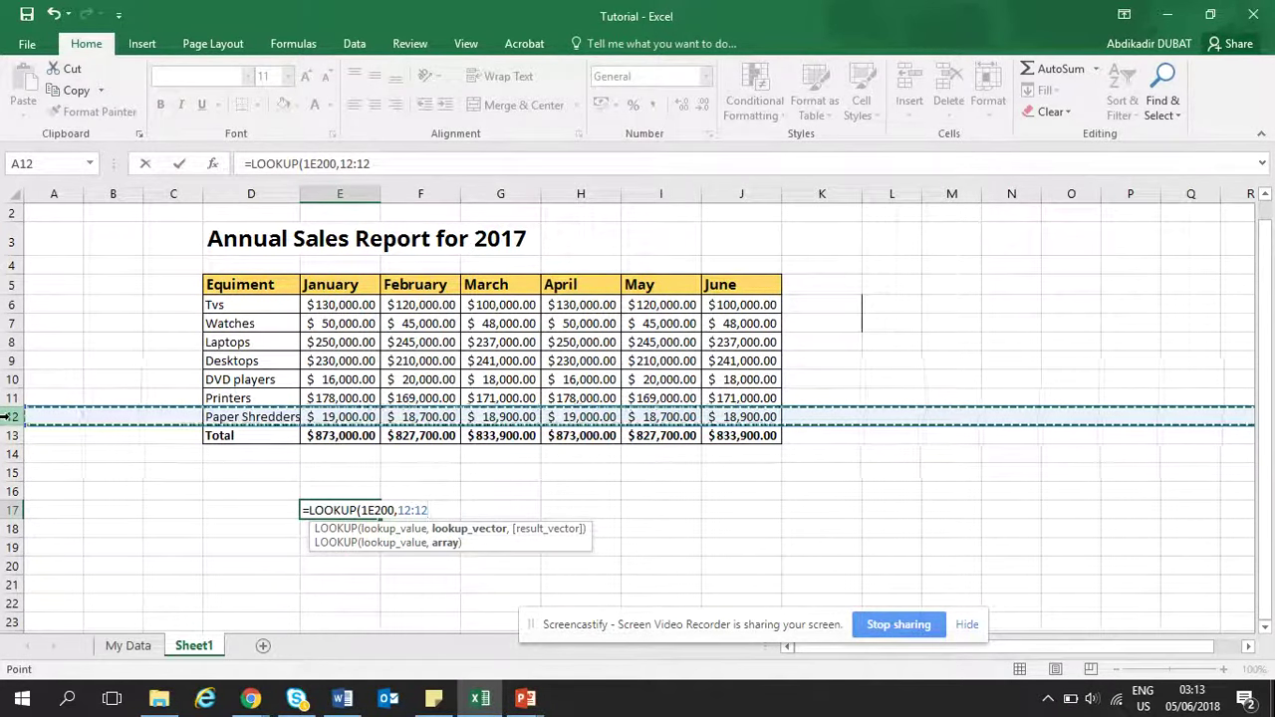
key(Return)
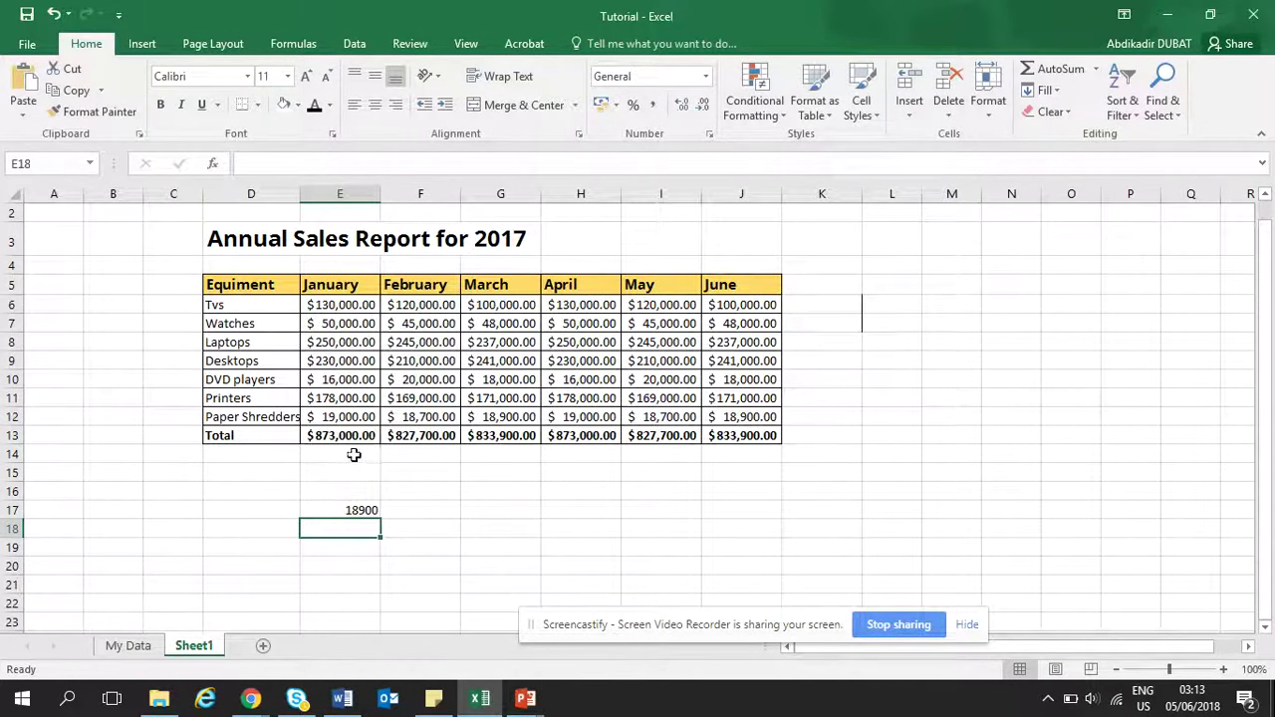
click(362, 509)
Step: Shade J12 orange, enter 1,300 in K12, and confirm E17 now returns 1300
click(738, 417)
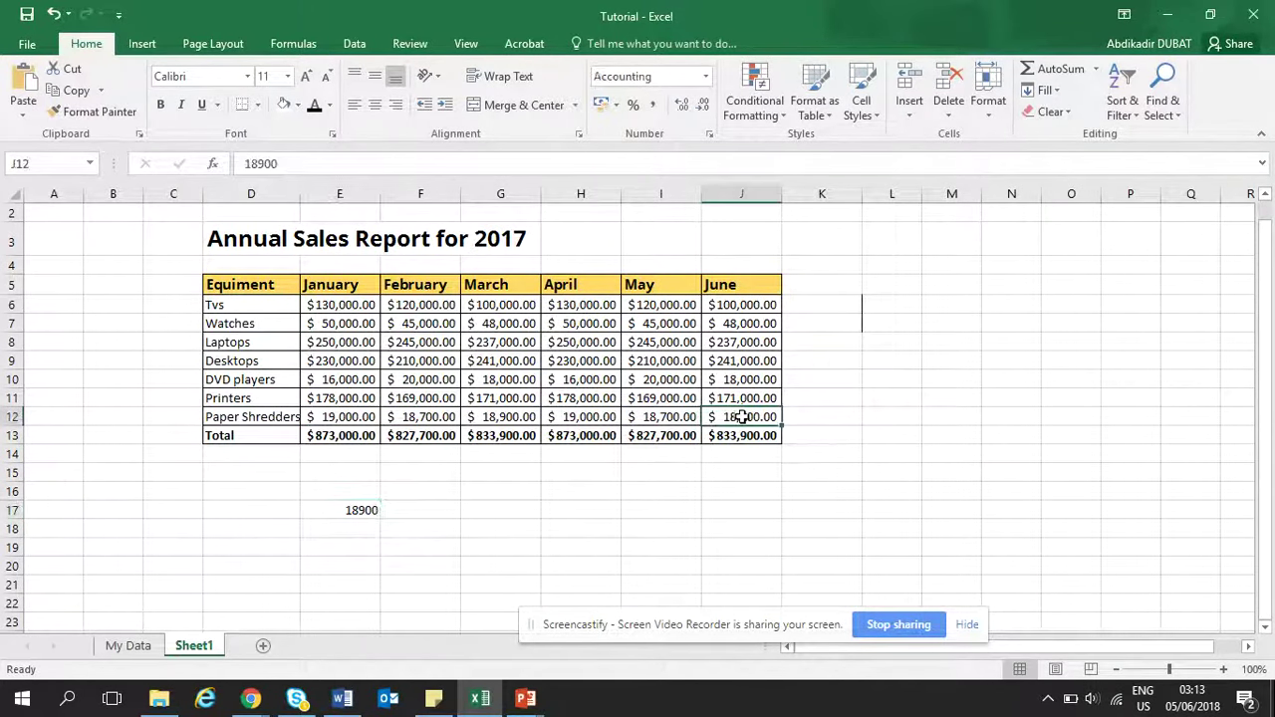
click(297, 104)
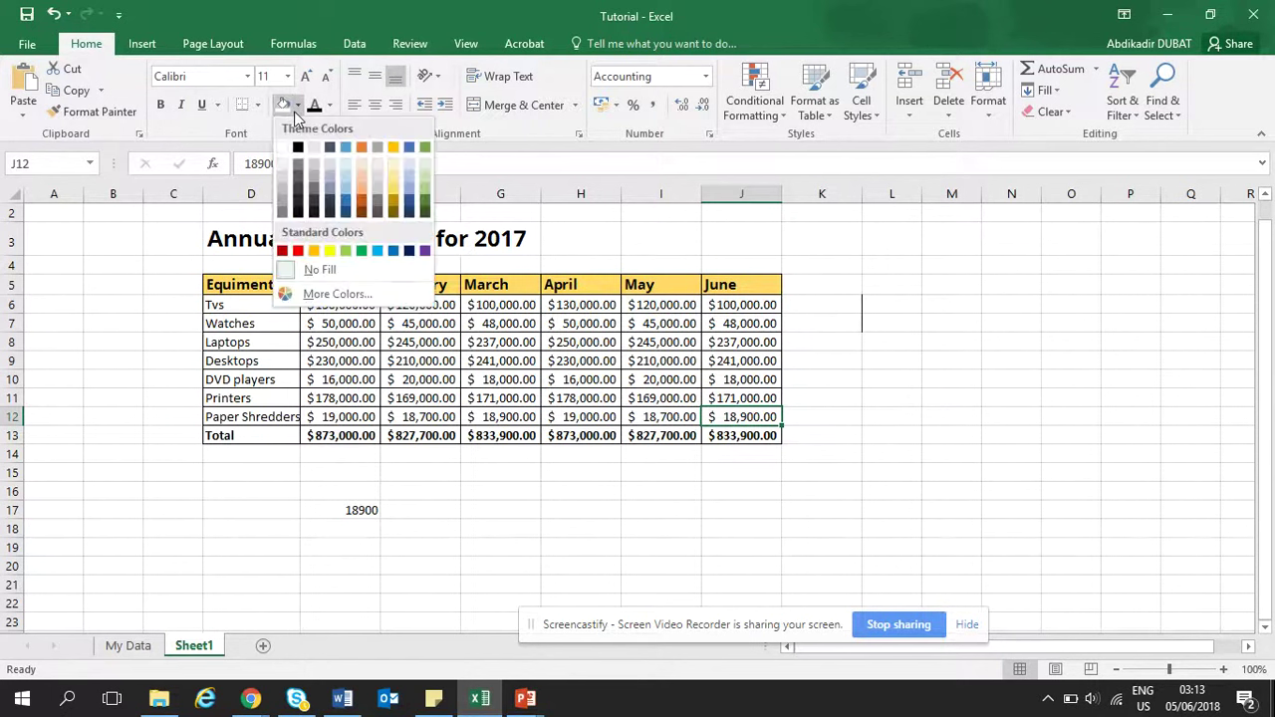
click(361, 150)
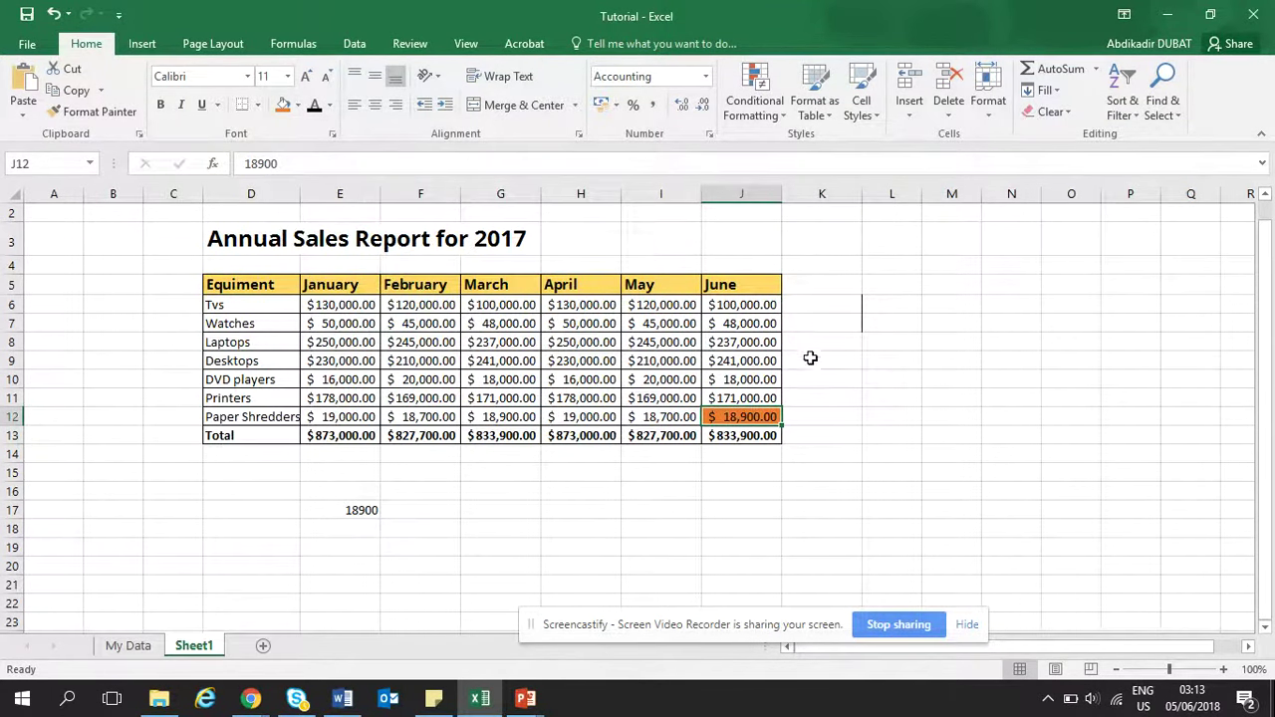
click(812, 416)
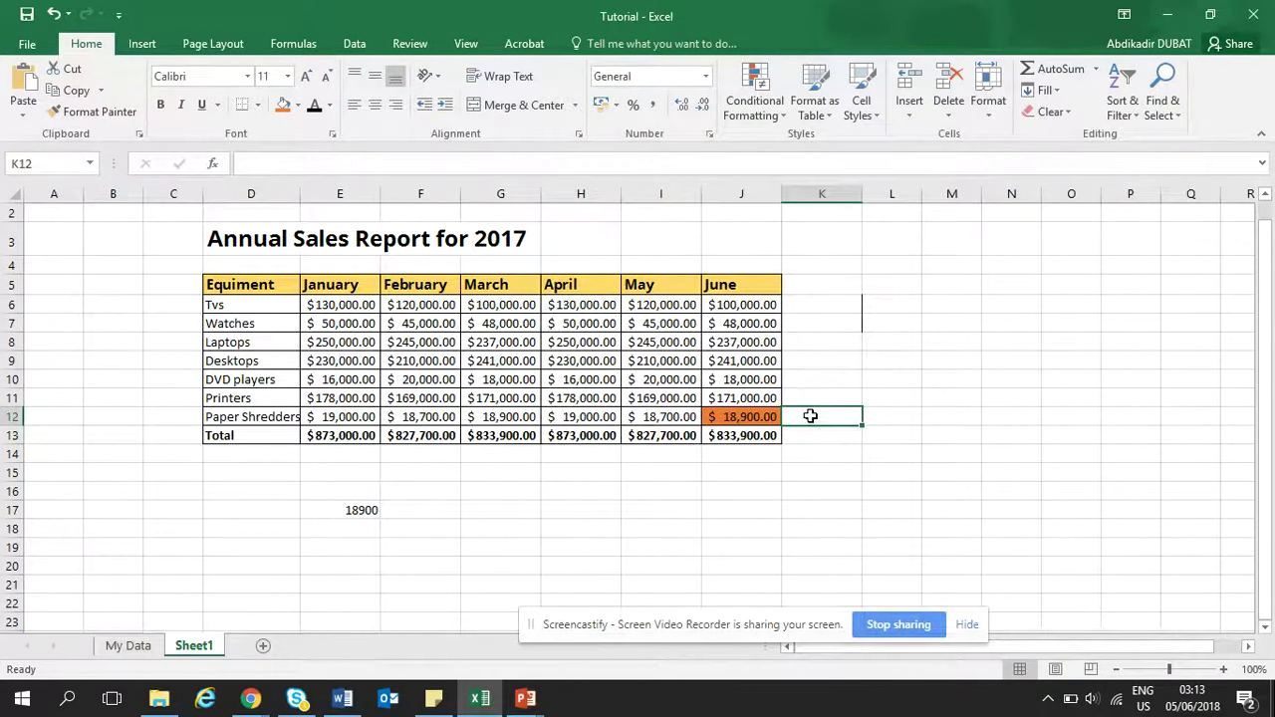
text(1,3)
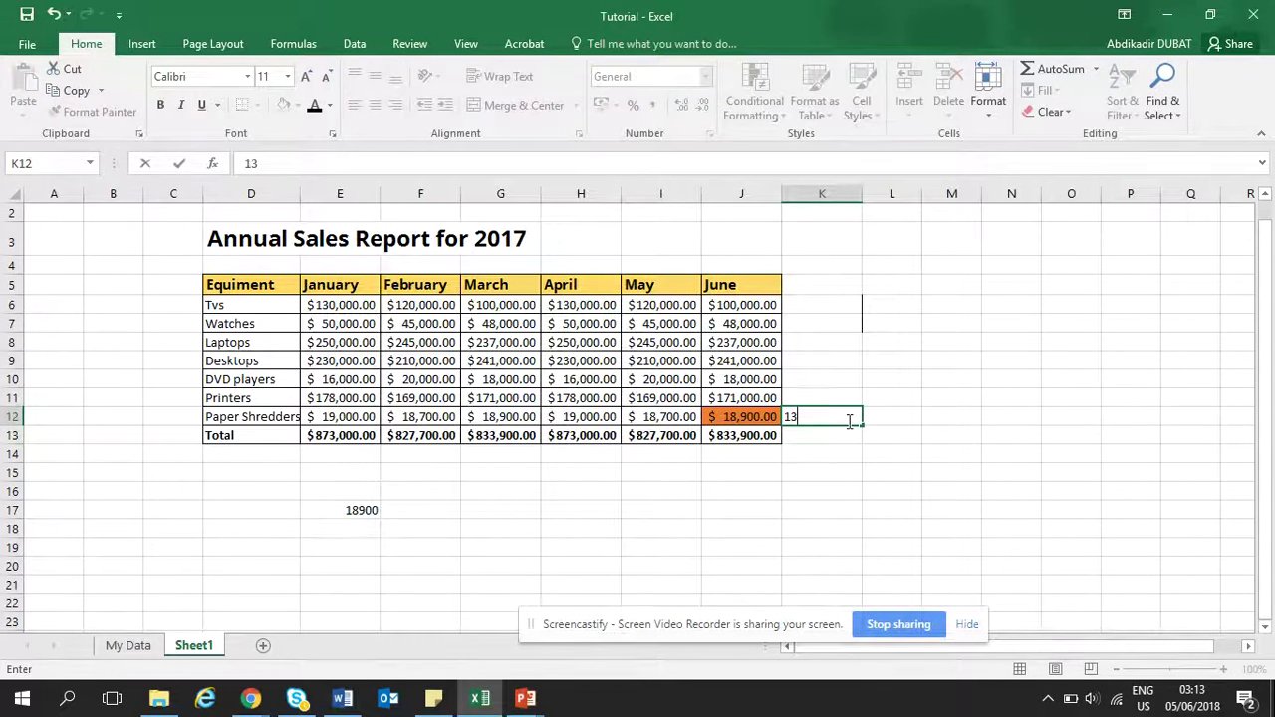
text(00)
key(Return)
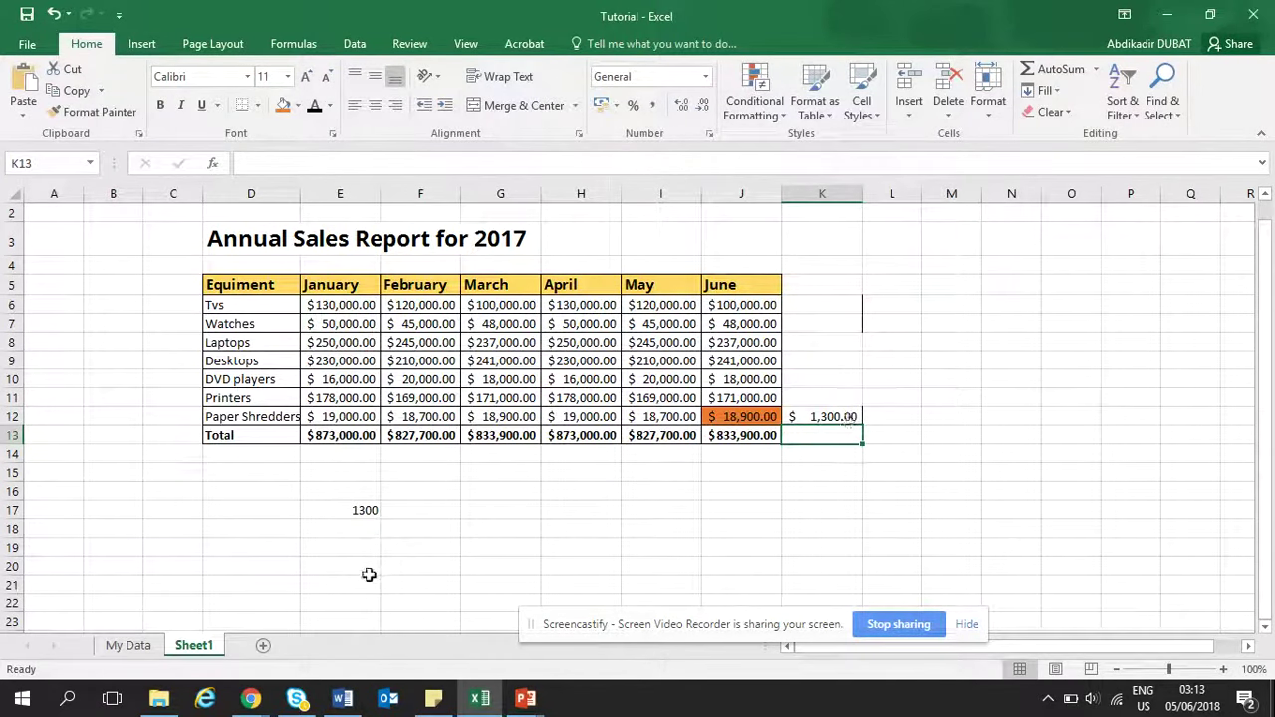
click(359, 511)
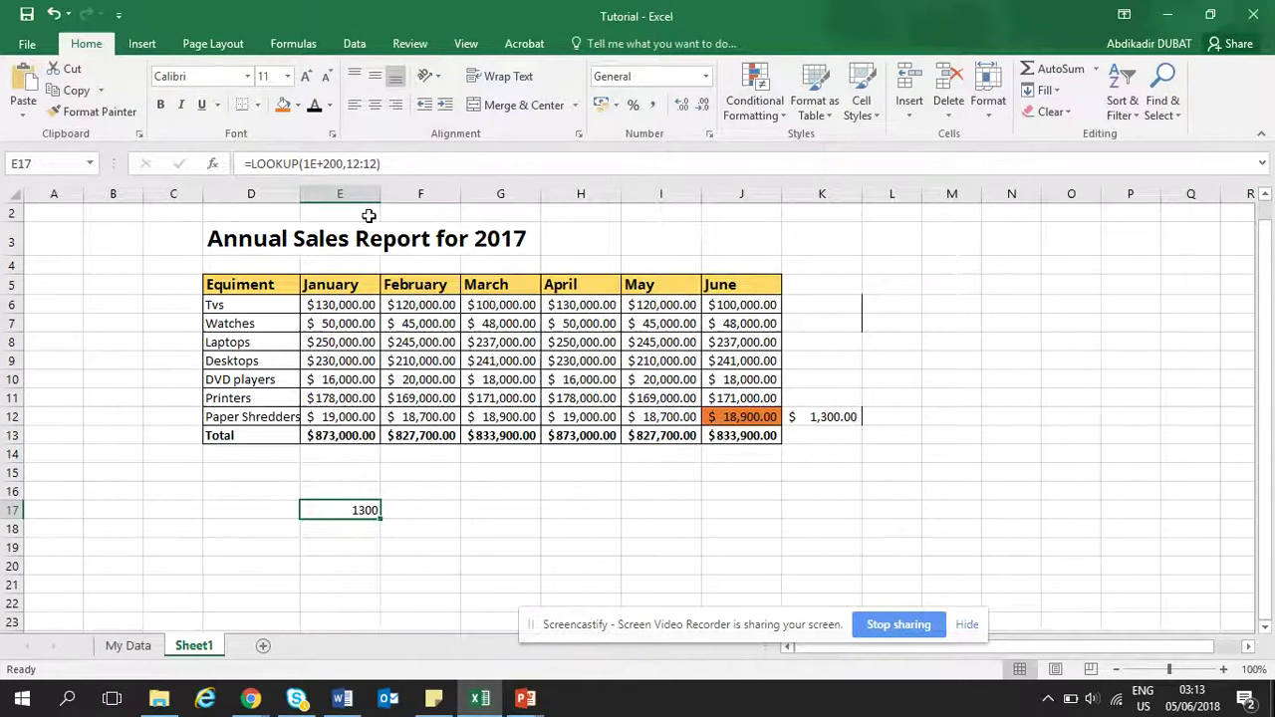
Step: Delete E17's formula and K12's 1,300, and set J12's fill back to white
key(Delete)
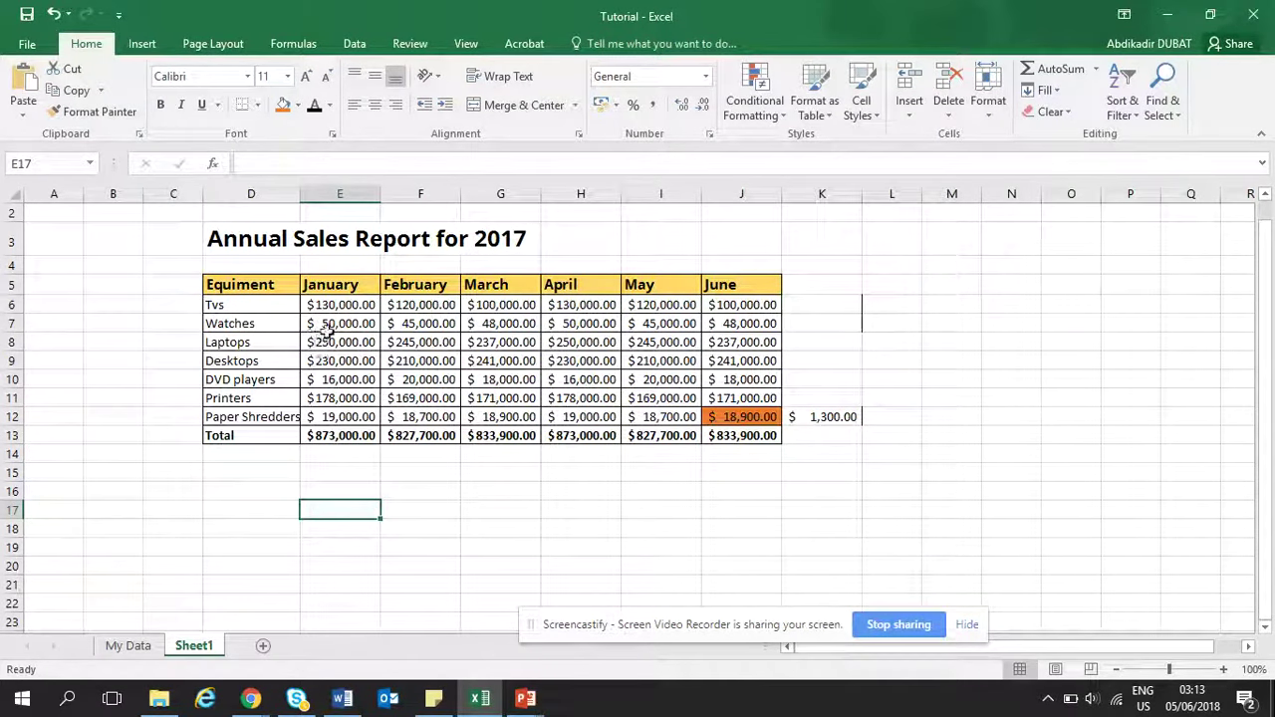
drag(797, 398, 839, 438)
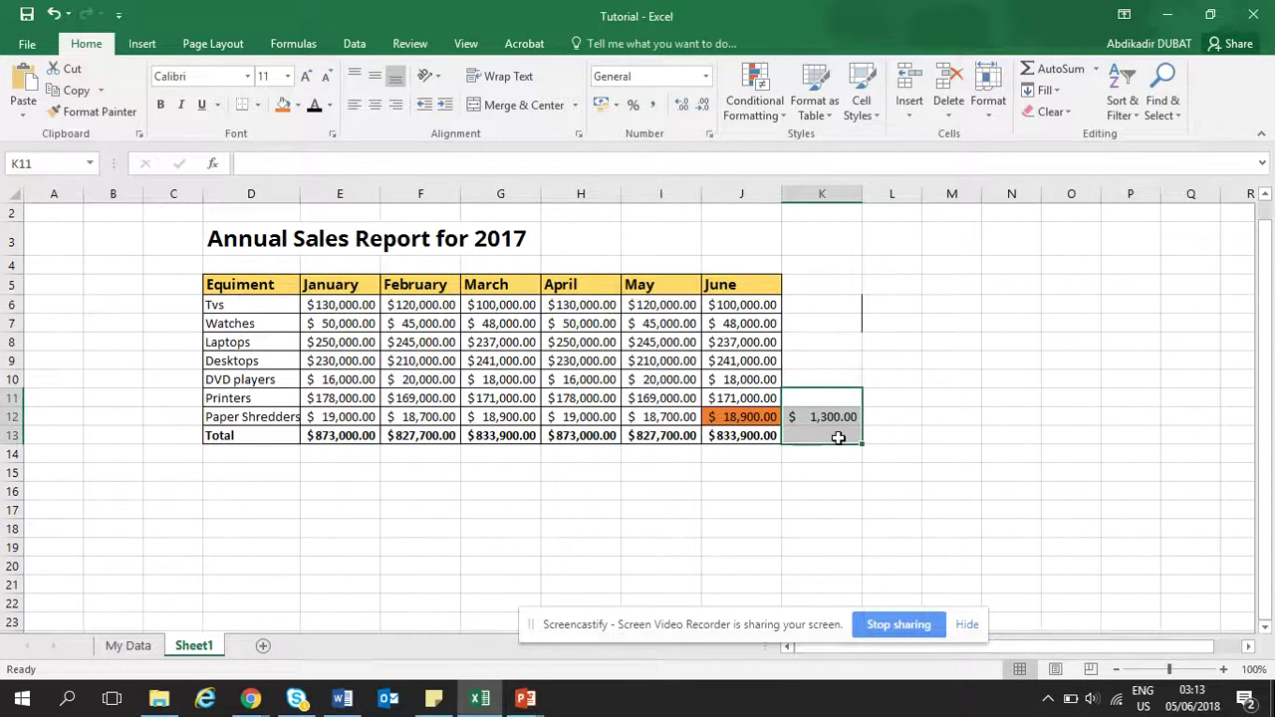
key(Delete)
click(742, 422)
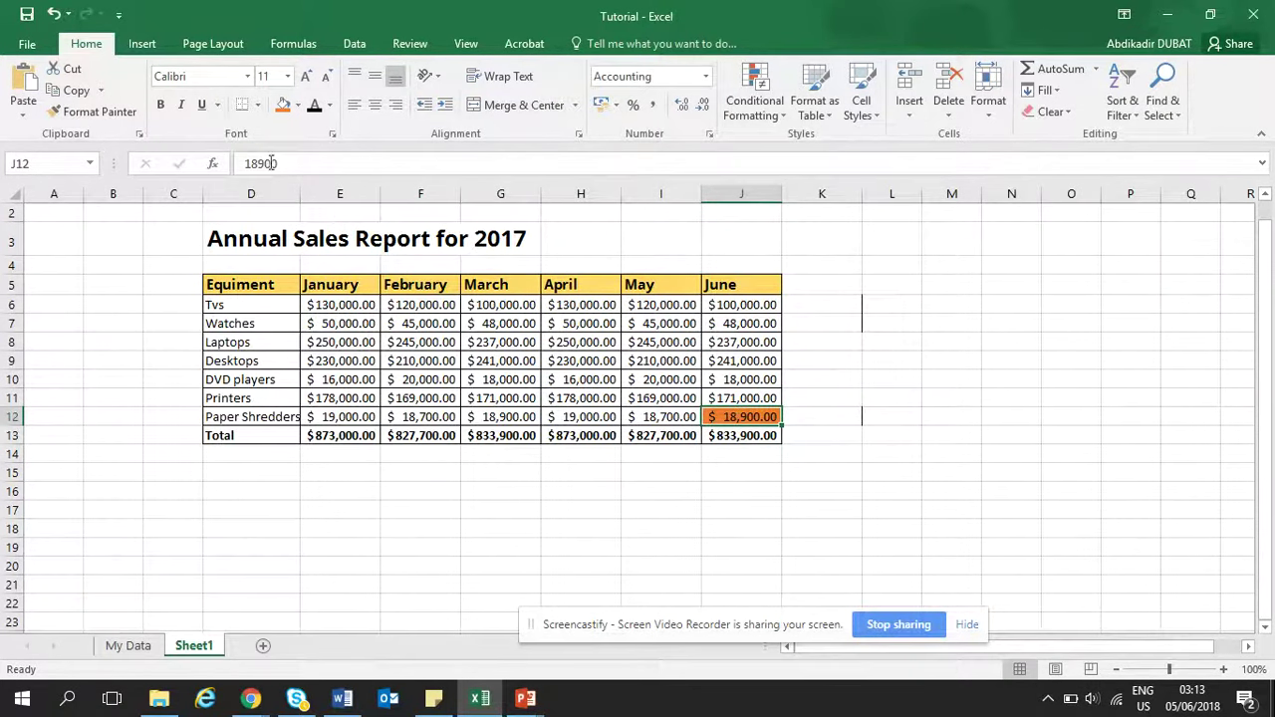
click(297, 107)
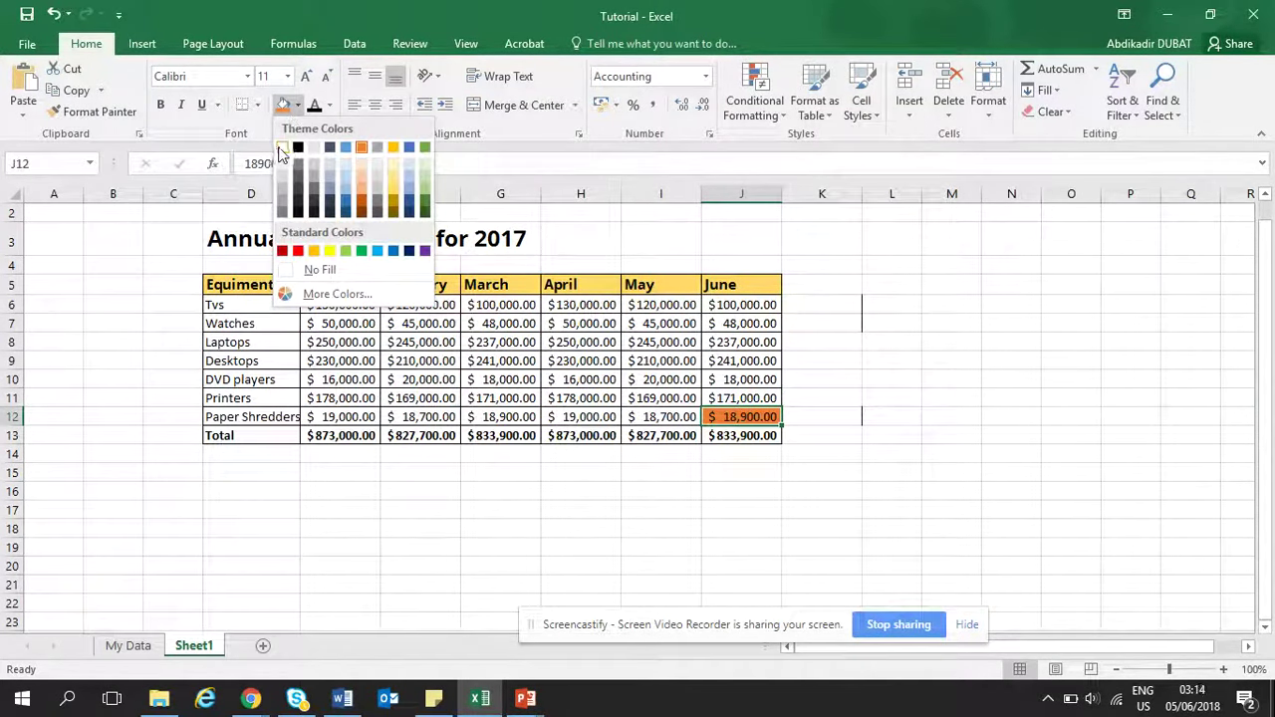
click(279, 151)
drag(494, 508, 510, 520)
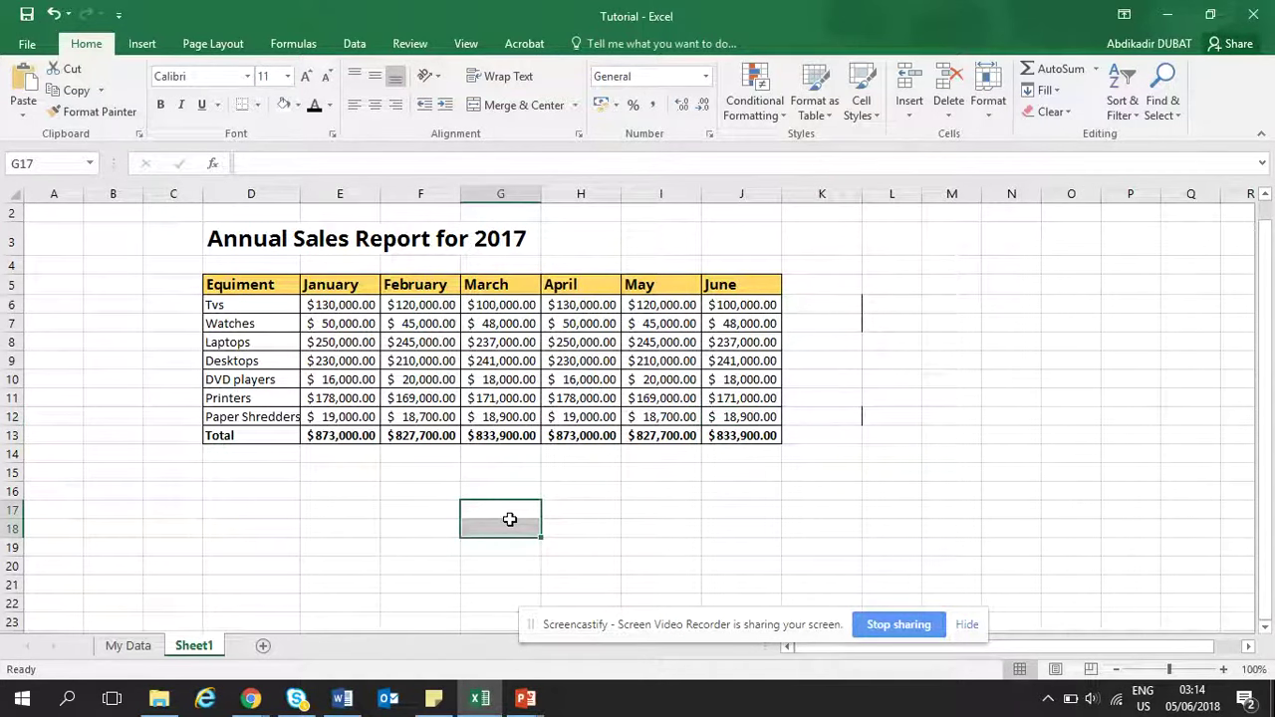